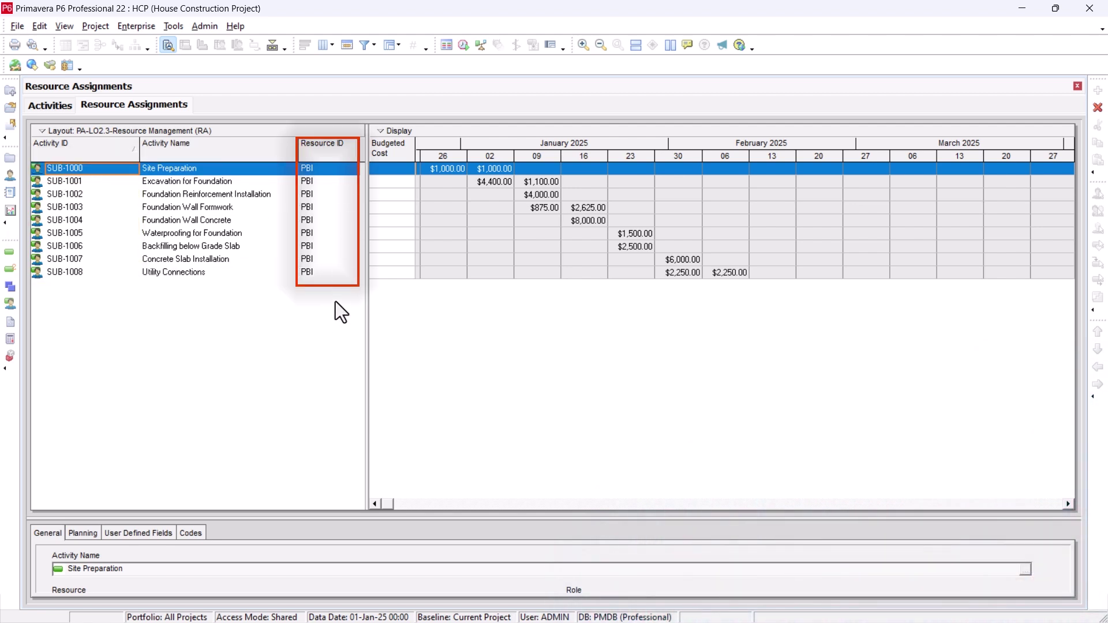
Check the activity table's column settings and close them without changes
{"action": "right_click", "coordinate": [273, 154]}
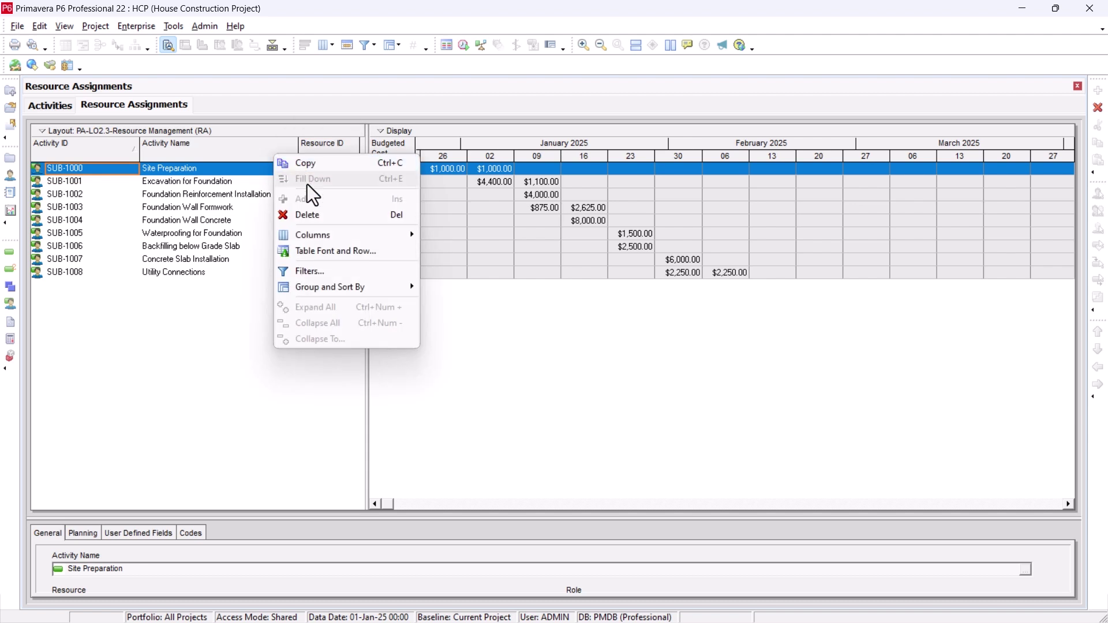
{"action": "mouse_move", "coordinate": [323, 236]}
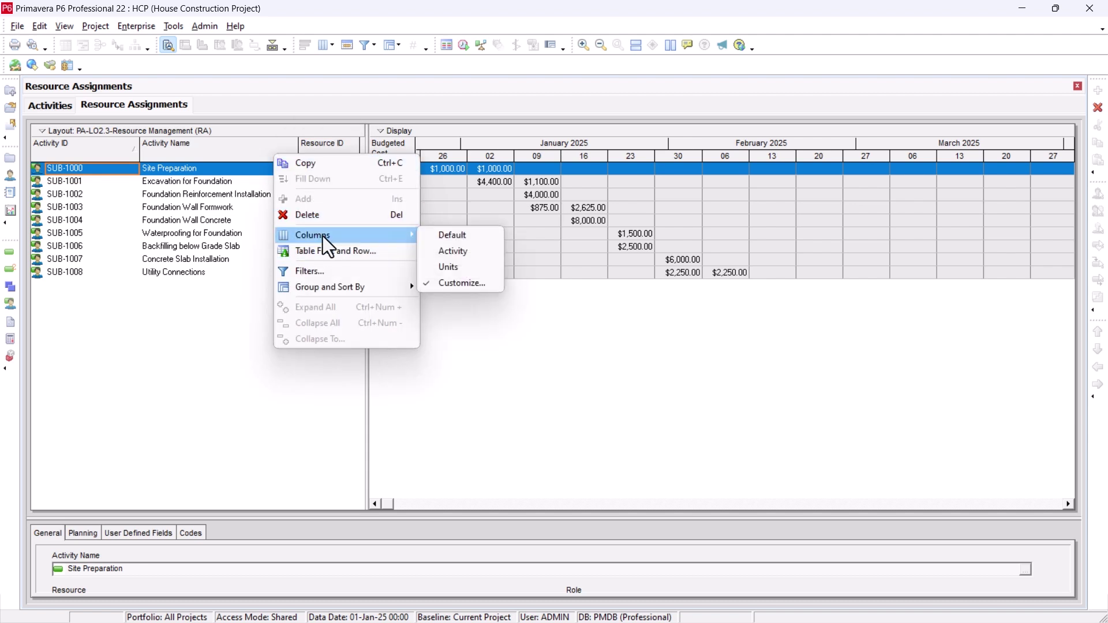
{"action": "left_click", "coordinate": [457, 284]}
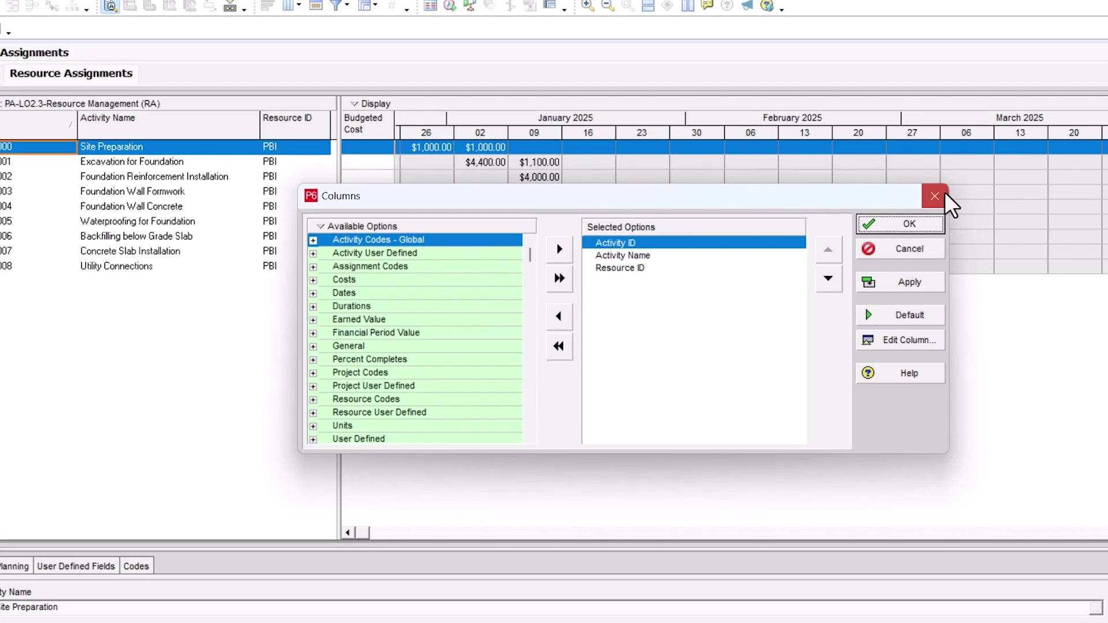
{"action": "left_click", "coordinate": [945, 197]}
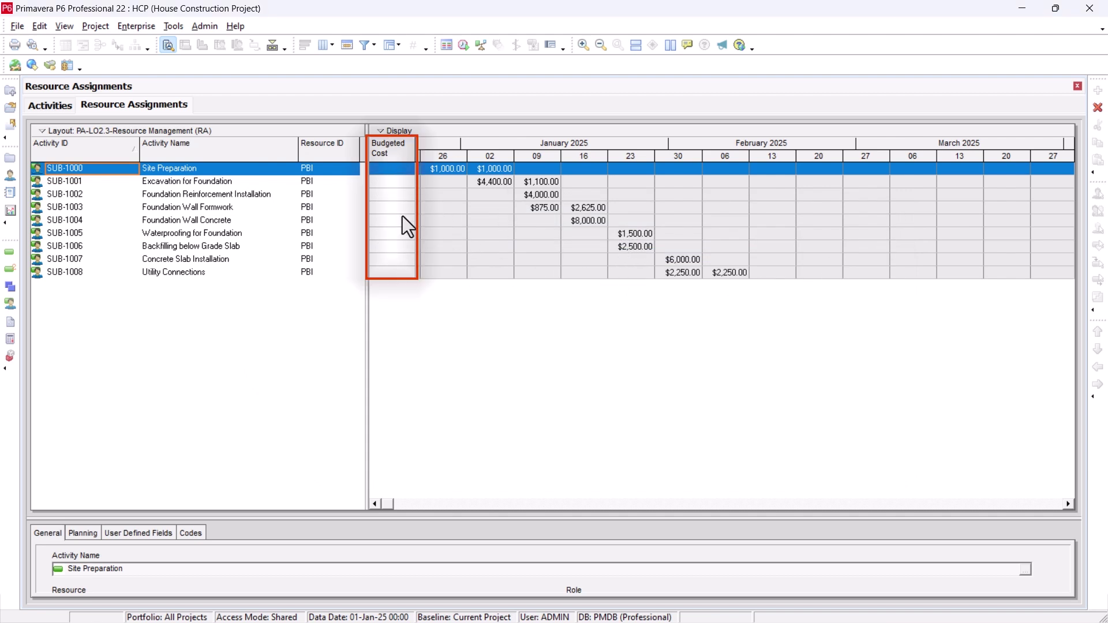
Show Budgeted Cost as the Time Interval spreadsheet field in the weekly grid
{"action": "right_click", "coordinate": [420, 298]}
{"action": "mouse_move", "coordinate": [477, 449]}
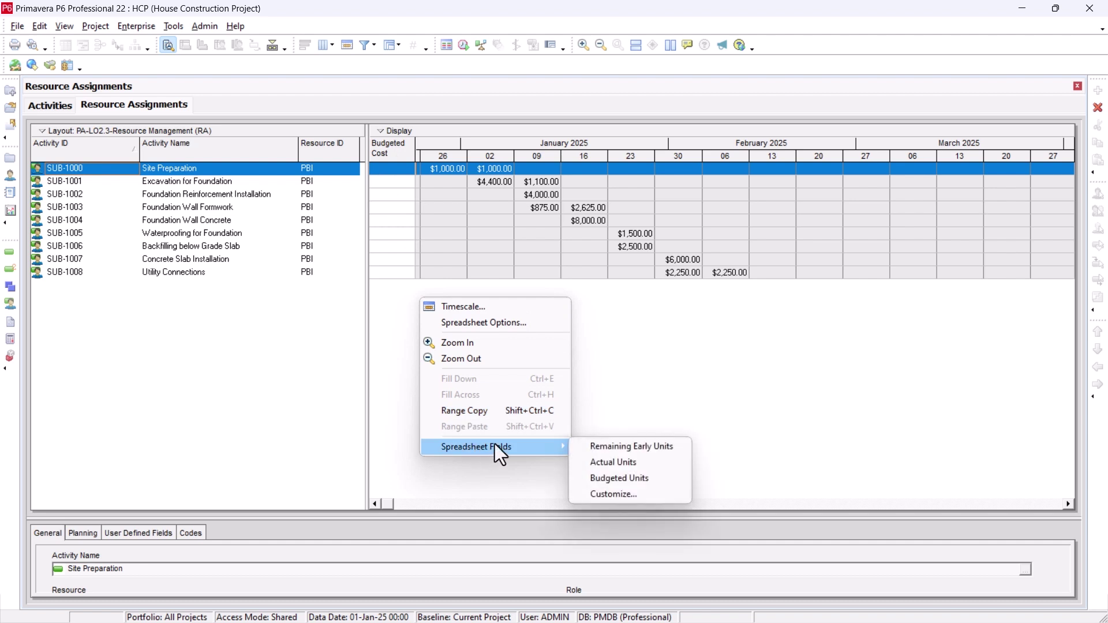
{"action": "left_click", "coordinate": [635, 495]}
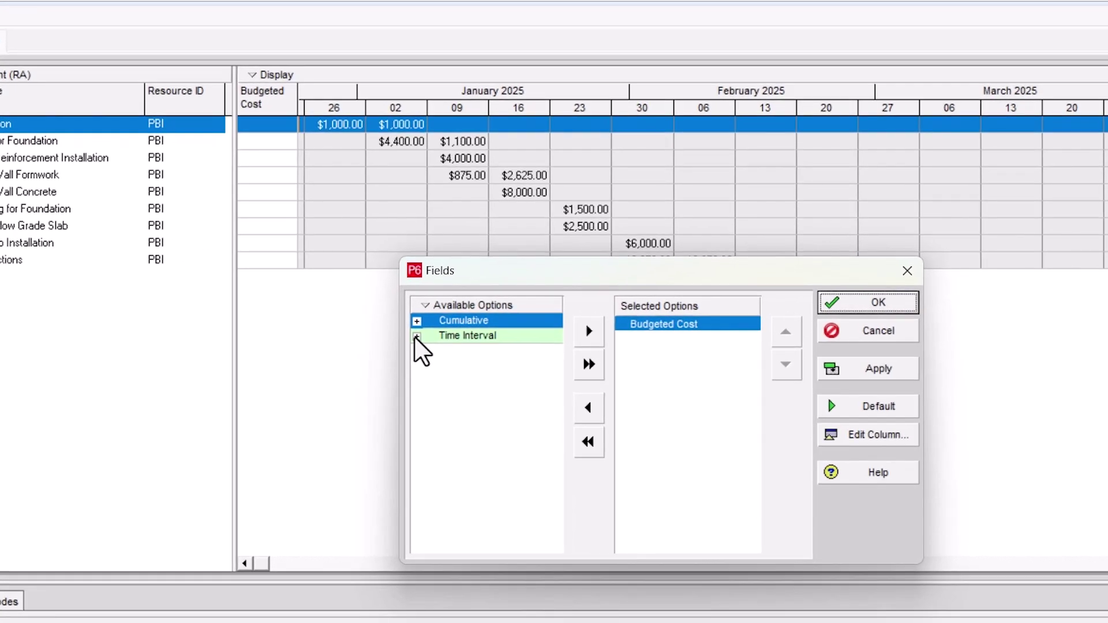
{"action": "left_click", "coordinate": [416, 336]}
{"action": "left_click", "coordinate": [430, 351]}
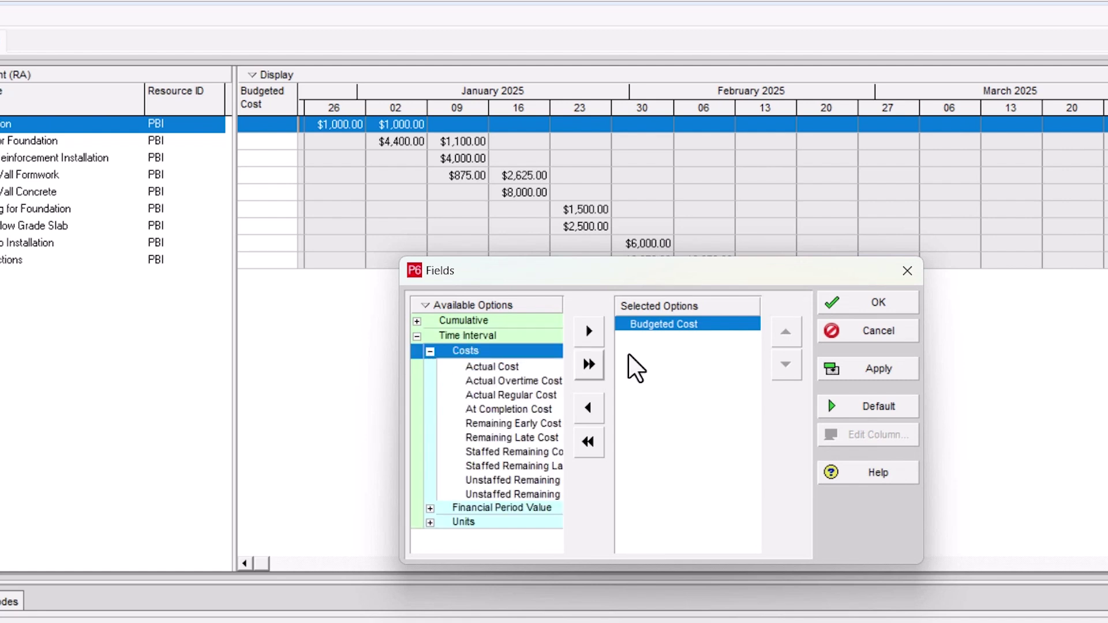
{"action": "left_click", "coordinate": [676, 326]}
{"action": "left_click_drag", "start_coordinate": [674, 324], "coordinate": [658, 364]}
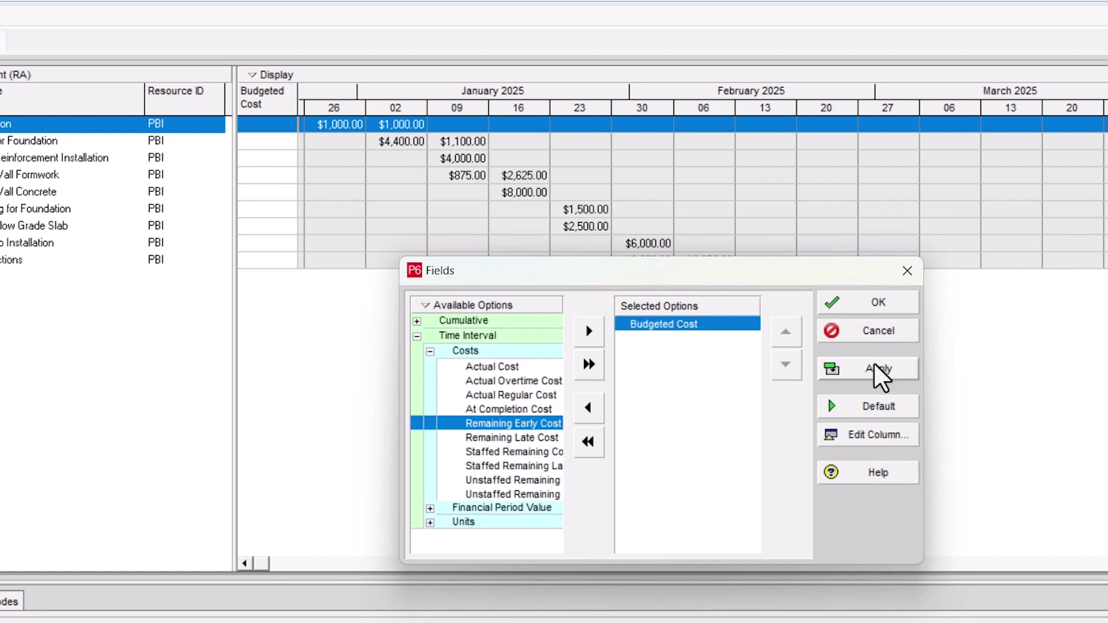
{"action": "left_click", "coordinate": [880, 372]}
{"action": "left_click", "coordinate": [883, 305]}
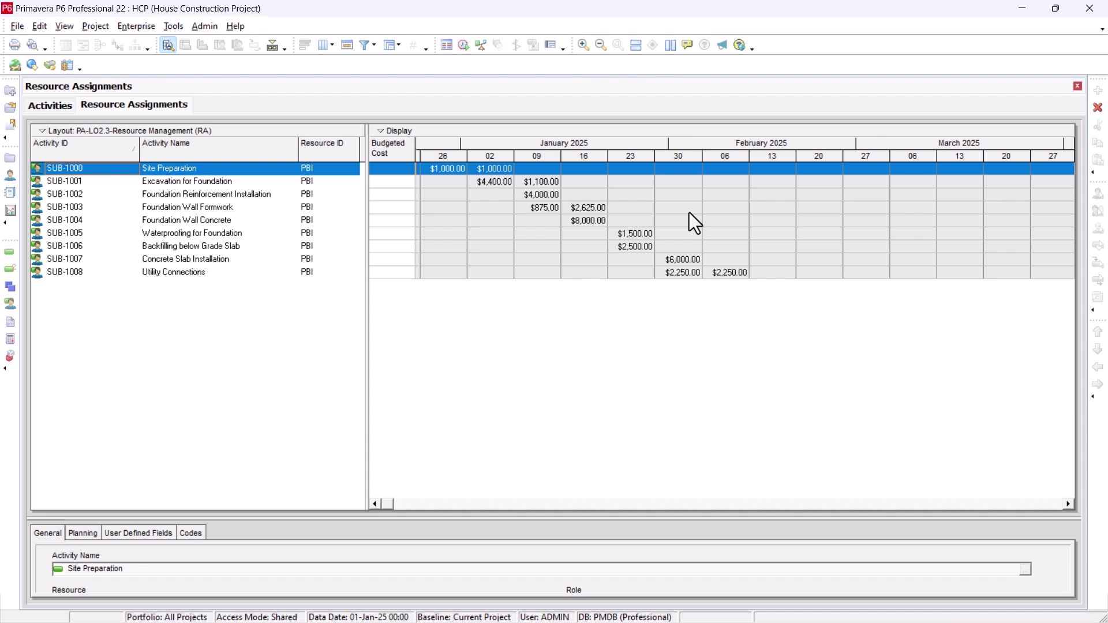
Set the timescale to Month/Week and widen the weekly columns until costs are readable
{"action": "right_click", "coordinate": [562, 300]}
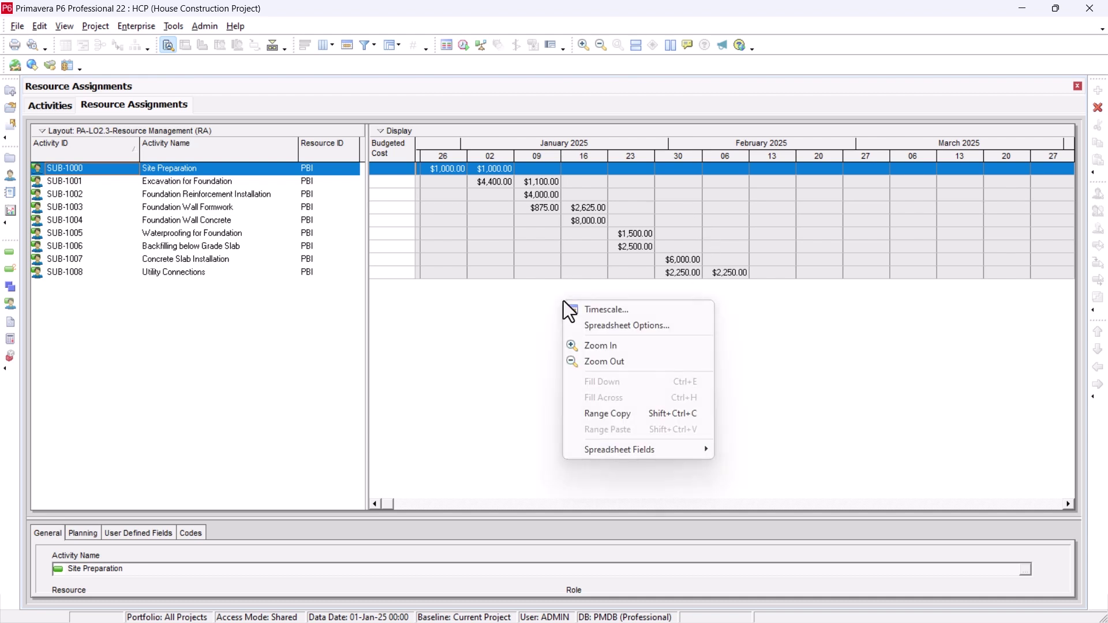
{"action": "left_click", "coordinate": [574, 309]}
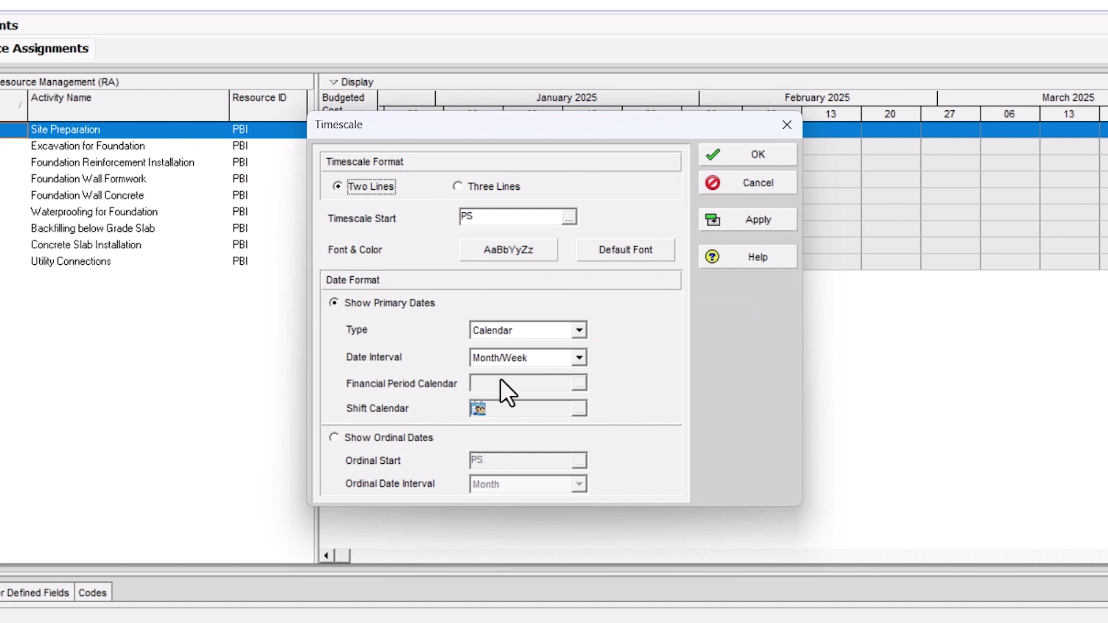
{"action": "left_click", "coordinate": [514, 360]}
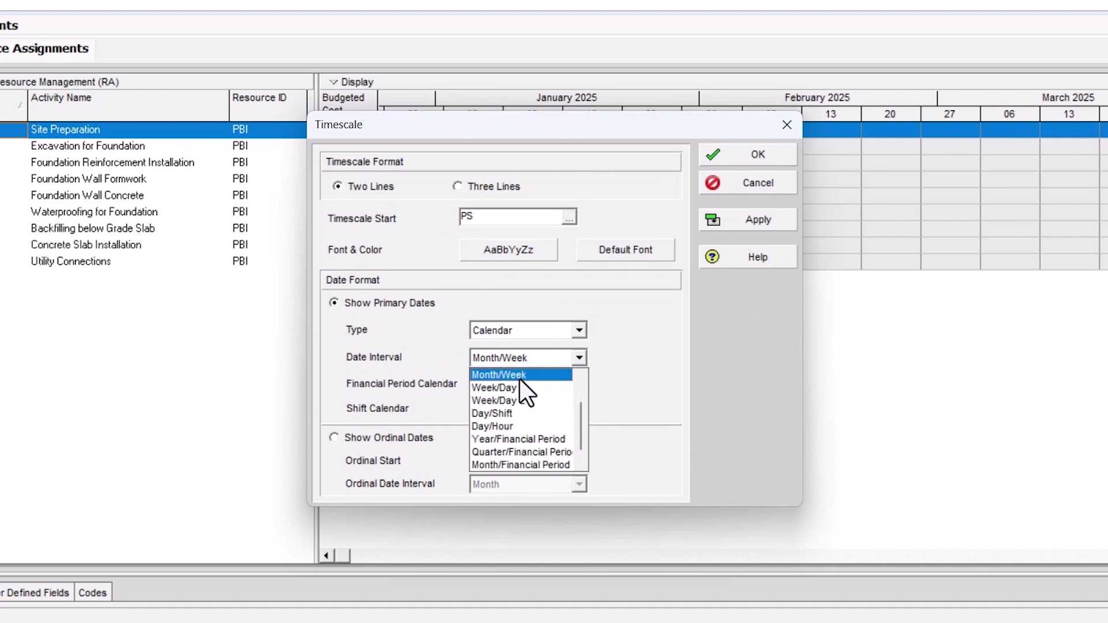
{"action": "left_click", "coordinate": [519, 377]}
{"action": "left_click", "coordinate": [738, 219]}
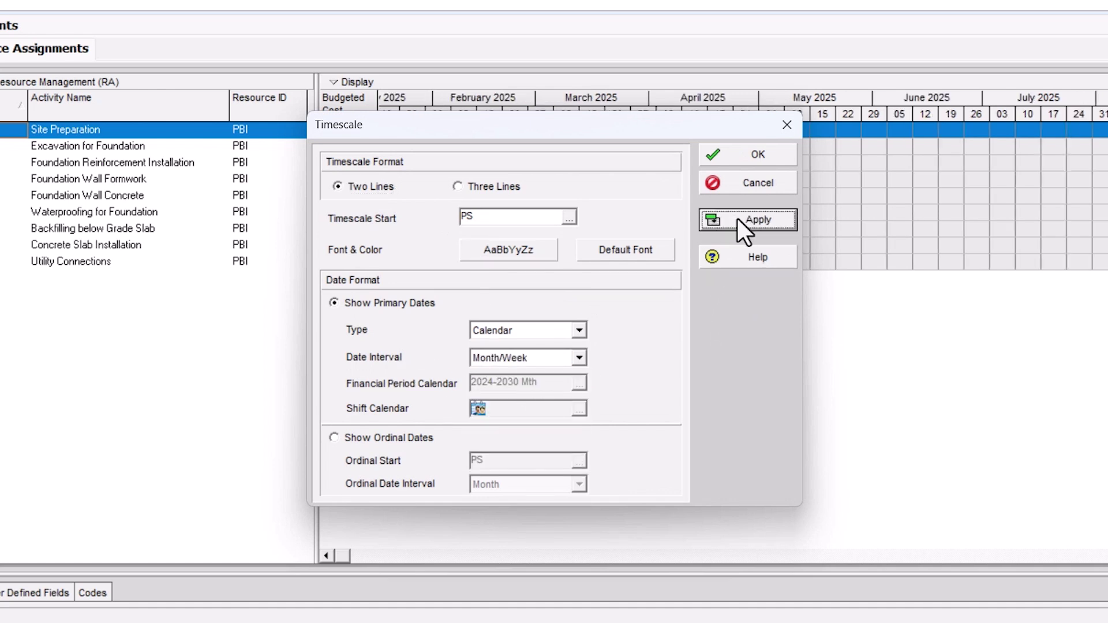
{"action": "left_click", "coordinate": [764, 156]}
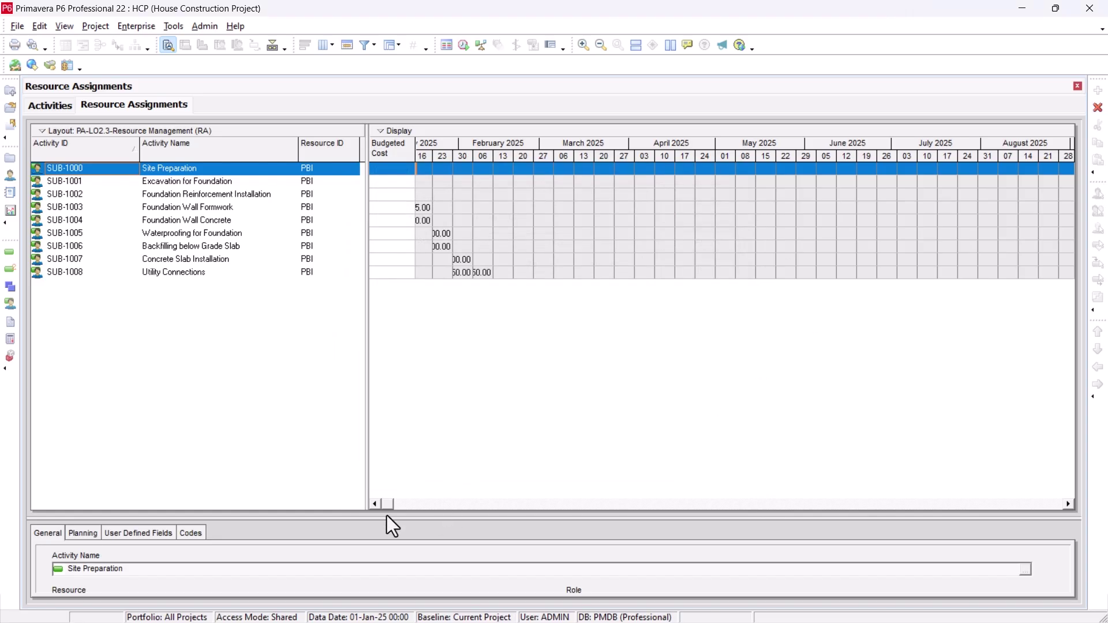
{"action": "left_click", "coordinate": [375, 504]}
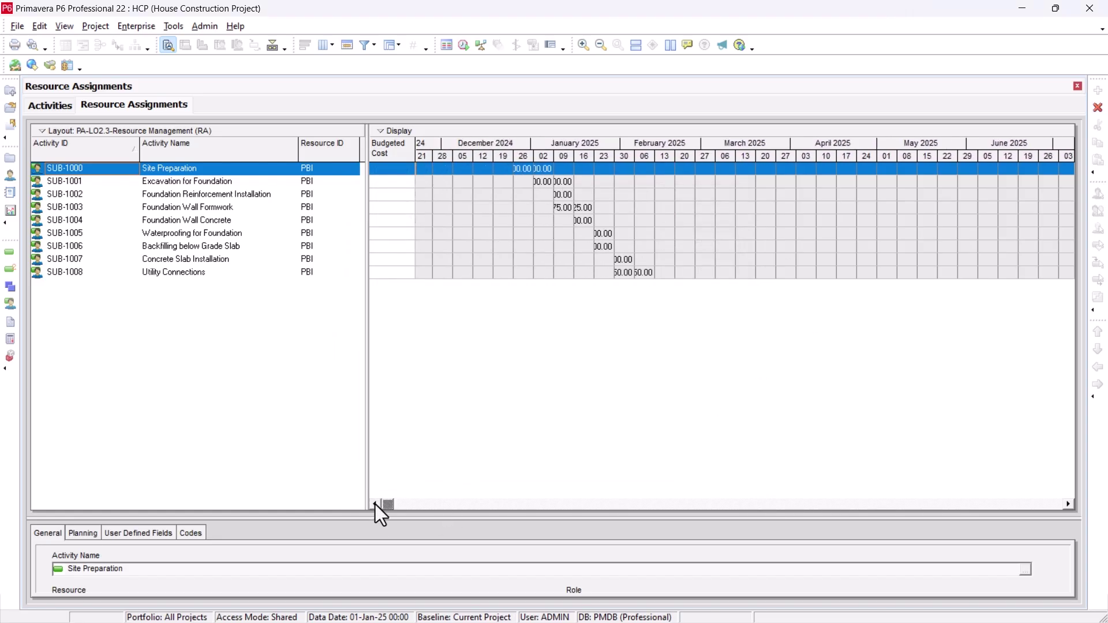
{"action": "left_click_drag", "start_coordinate": [592, 156], "coordinate": [831, 172]}
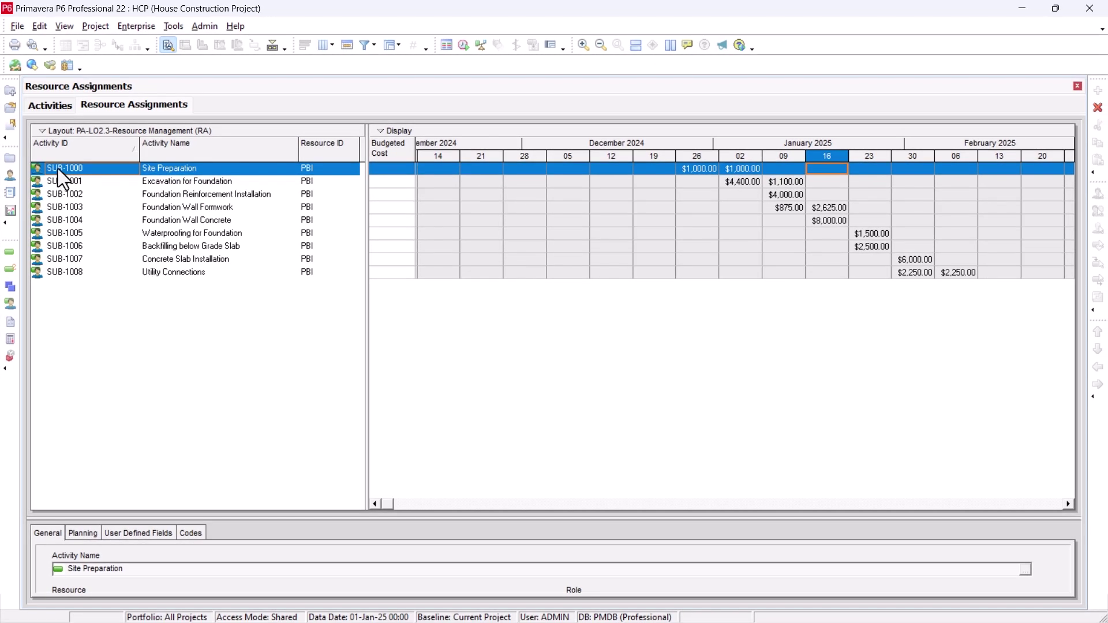
Set Group By to <None> to ungroup the assignments, then copy all nine rows
{"action": "left_click", "coordinate": [392, 45]}
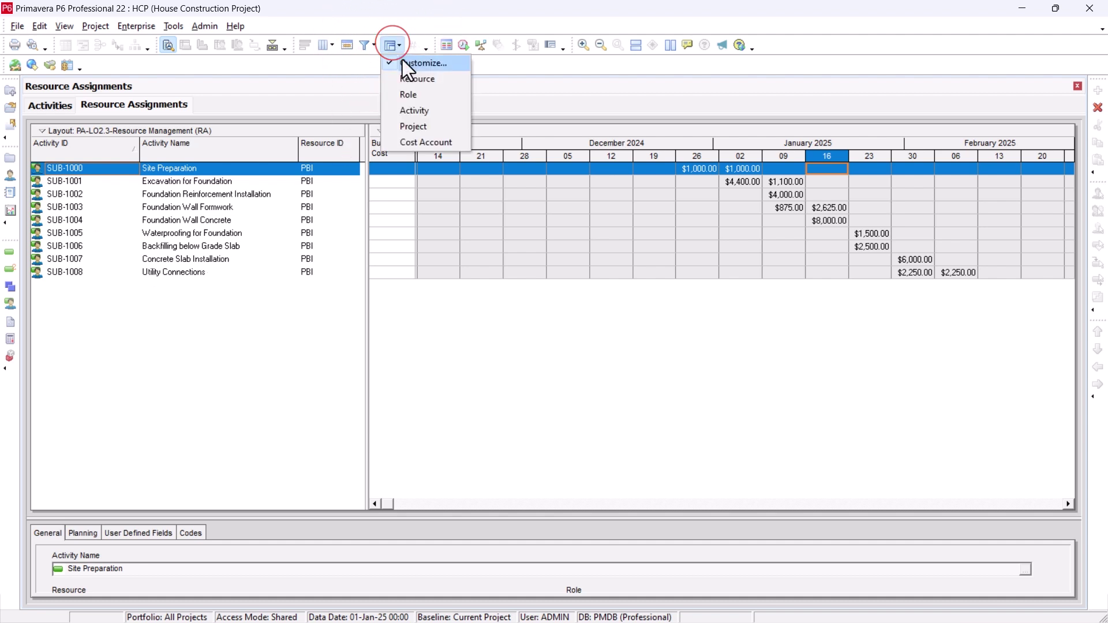
{"action": "left_click", "coordinate": [404, 63]}
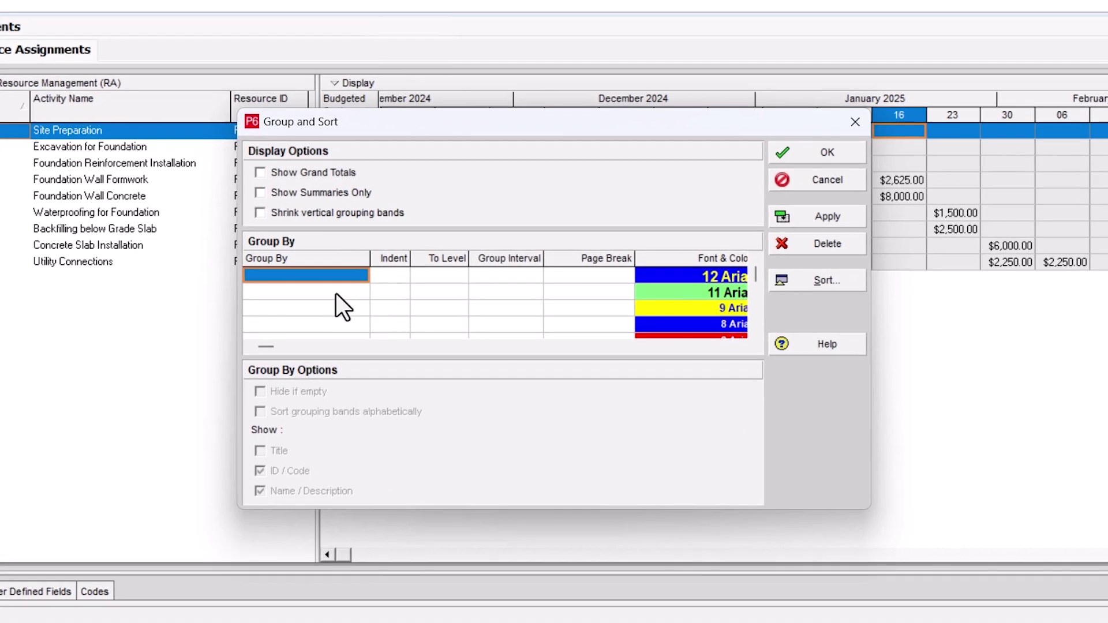
{"action": "left_click", "coordinate": [382, 284]}
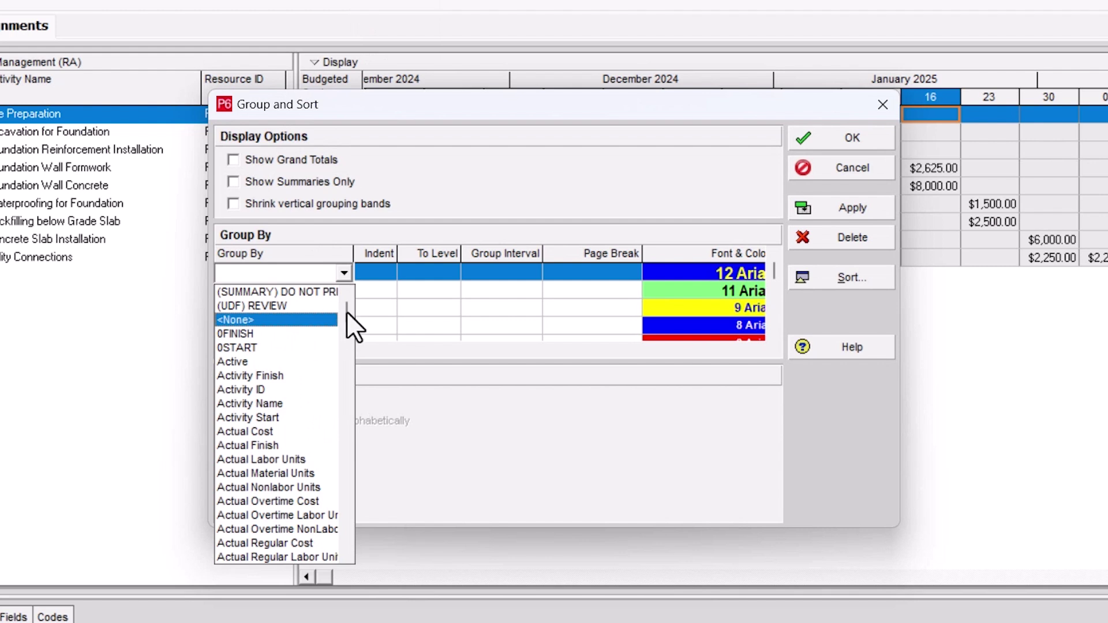
{"action": "left_click", "coordinate": [307, 320]}
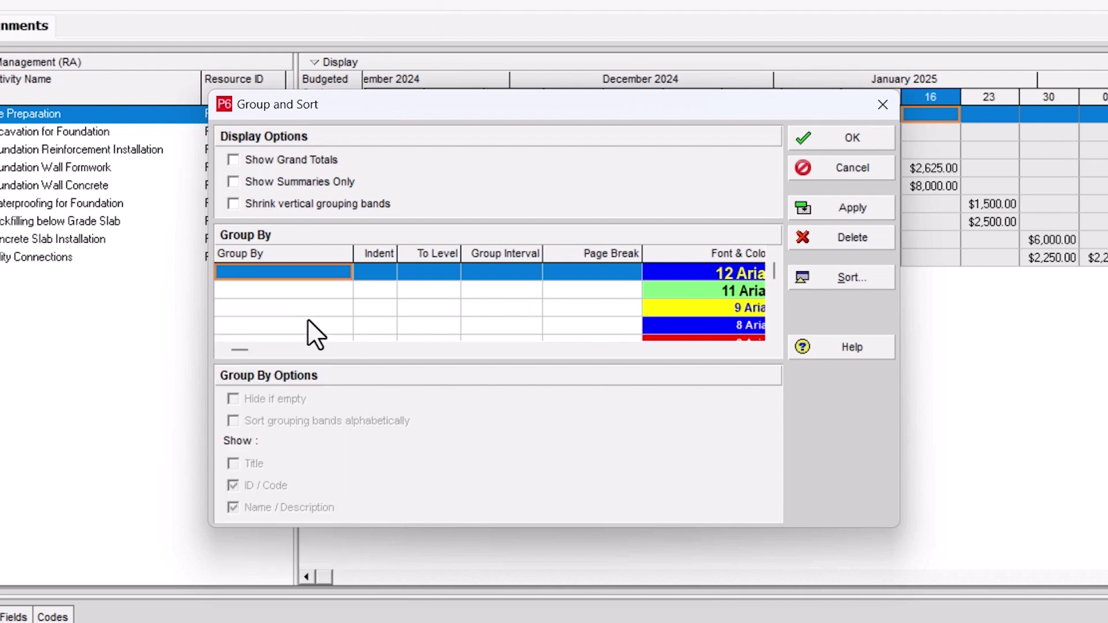
{"action": "left_click", "coordinate": [853, 209]}
{"action": "left_click", "coordinate": [866, 134]}
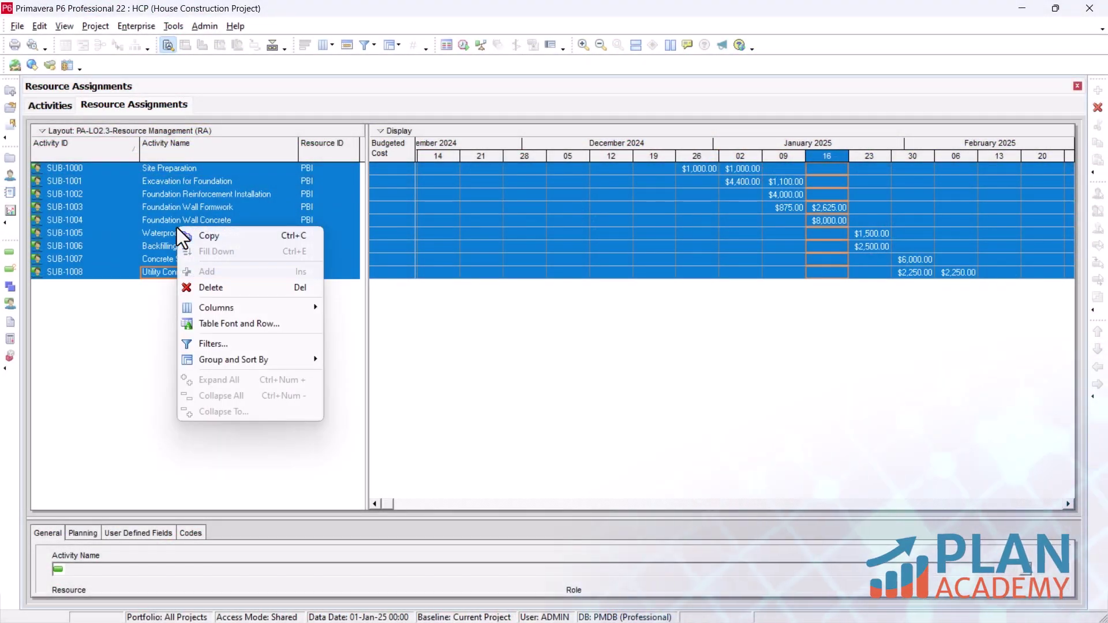
{"action": "left_click", "coordinate": [194, 237]}
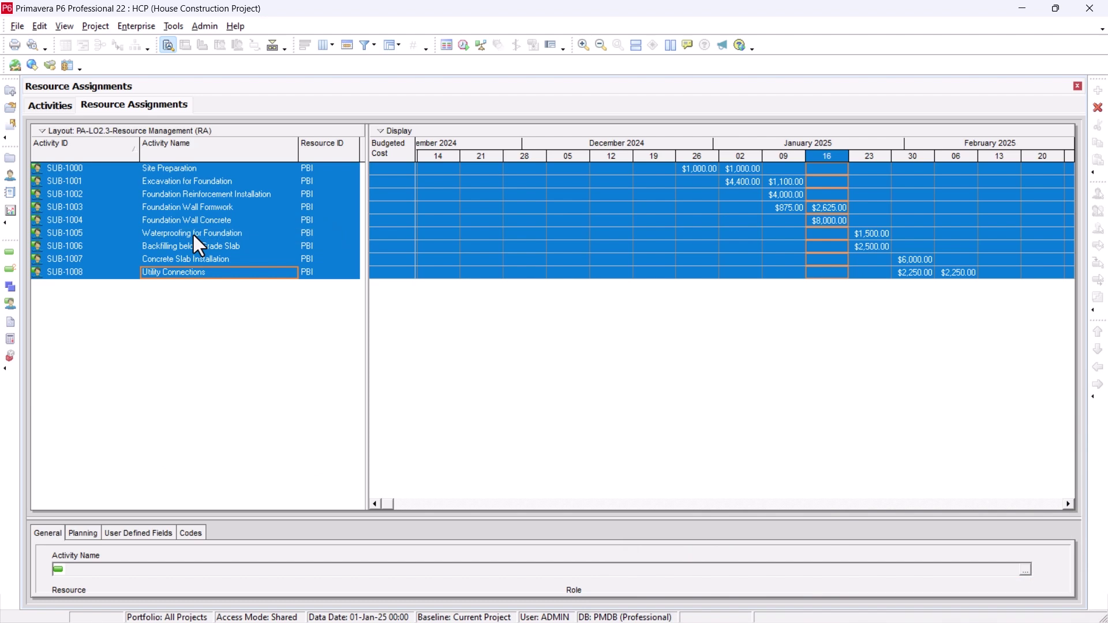
{"action": "key", "text": "alt+Tab"}
Paste the copied P6 assignment rows into cell A1 of Sheet1
{"action": "left_click", "coordinate": [526, 411]}
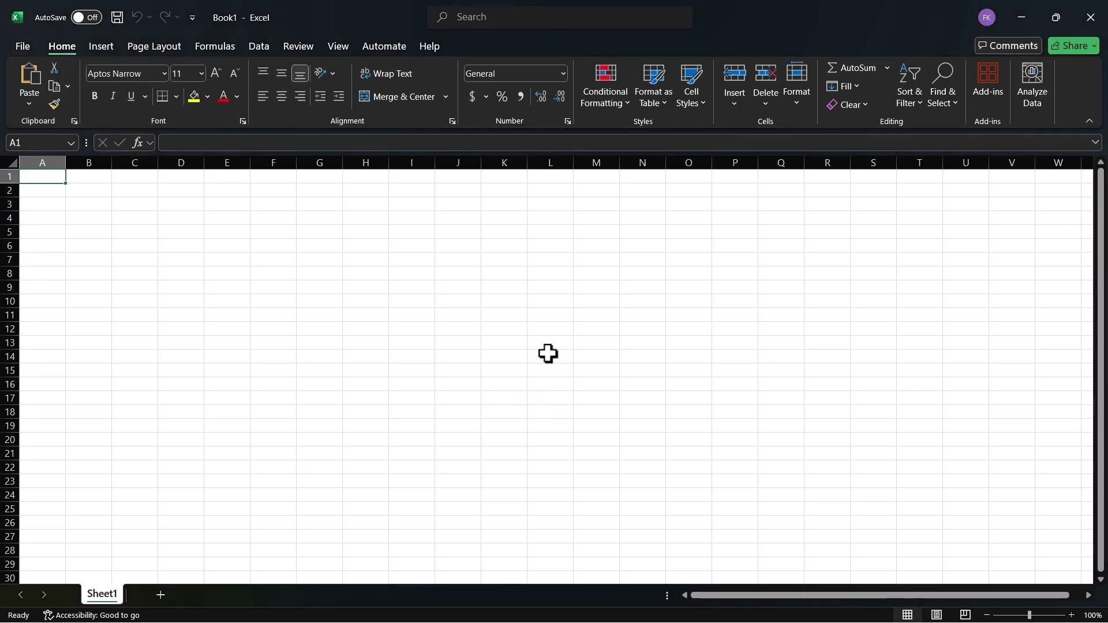
{"action": "right_click", "coordinate": [55, 177]}
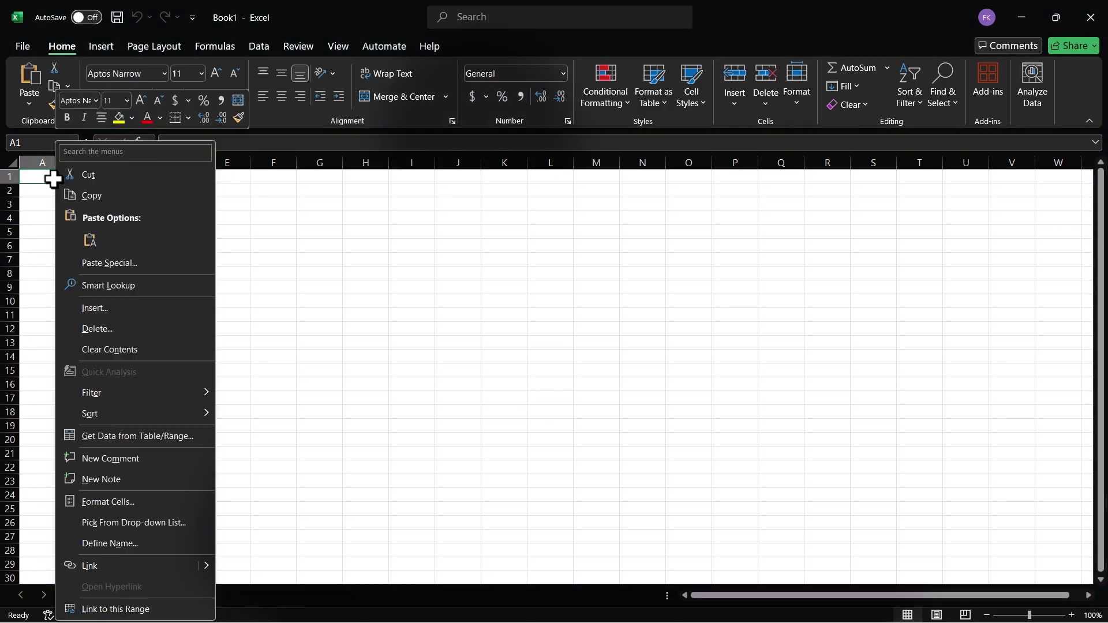
{"action": "left_click", "coordinate": [89, 238]}
{"action": "left_click", "coordinate": [191, 322]}
AutoFit columns A through K to their contents
{"action": "left_click_drag", "start_coordinate": [30, 163], "coordinate": [527, 163]}
{"action": "double_click", "coordinate": [528, 163]}
{"action": "left_click", "coordinate": [510, 302]}
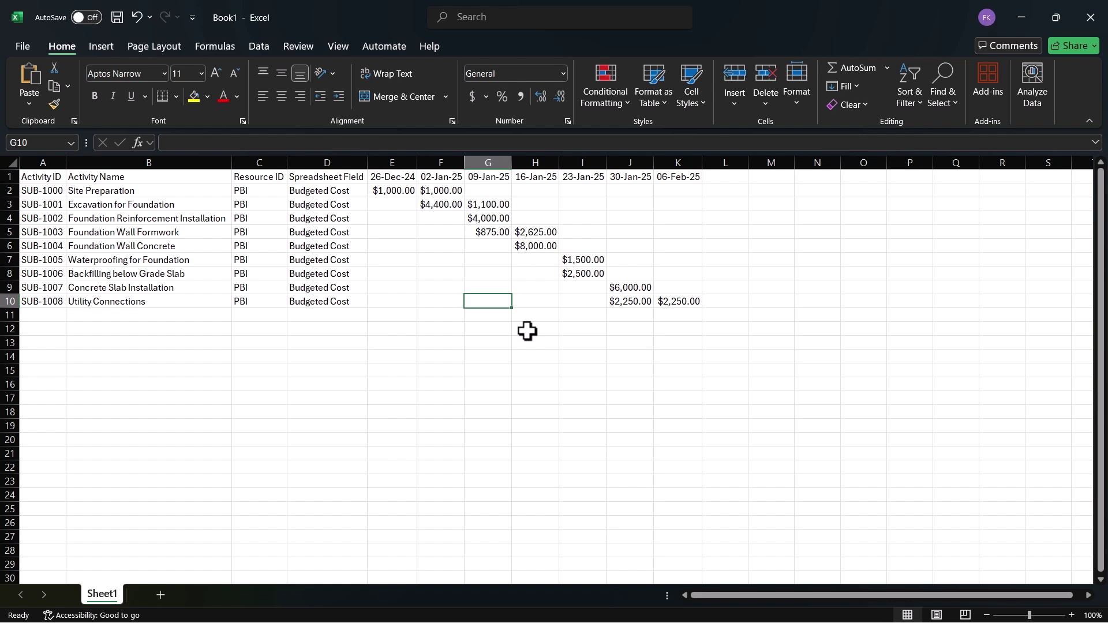
{"action": "left_click", "coordinate": [407, 274]}
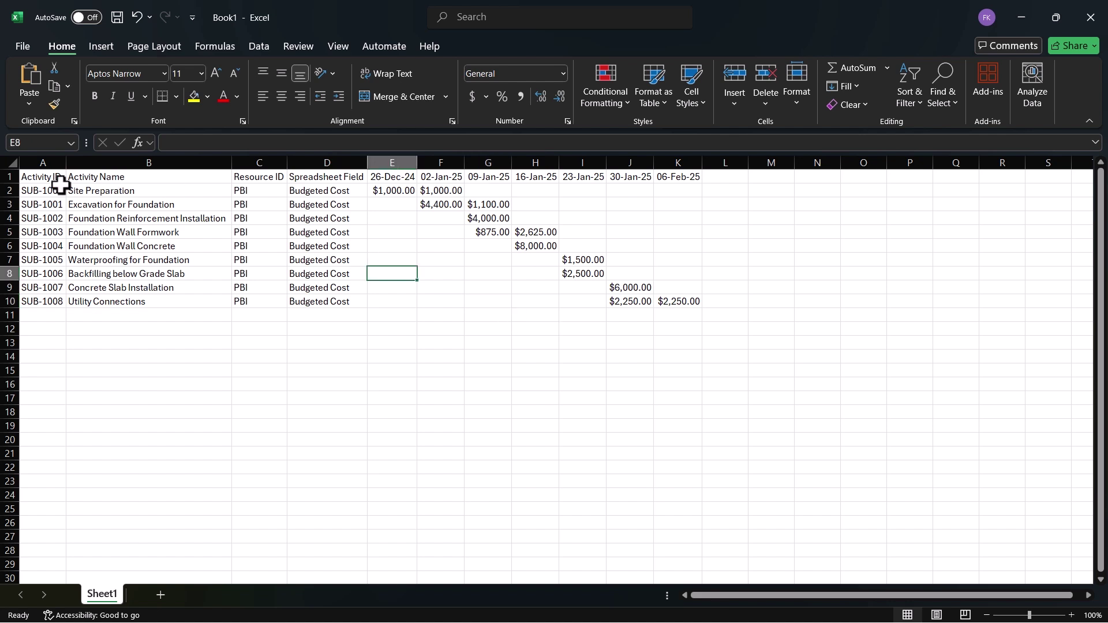
{"action": "left_click", "coordinate": [30, 48]}
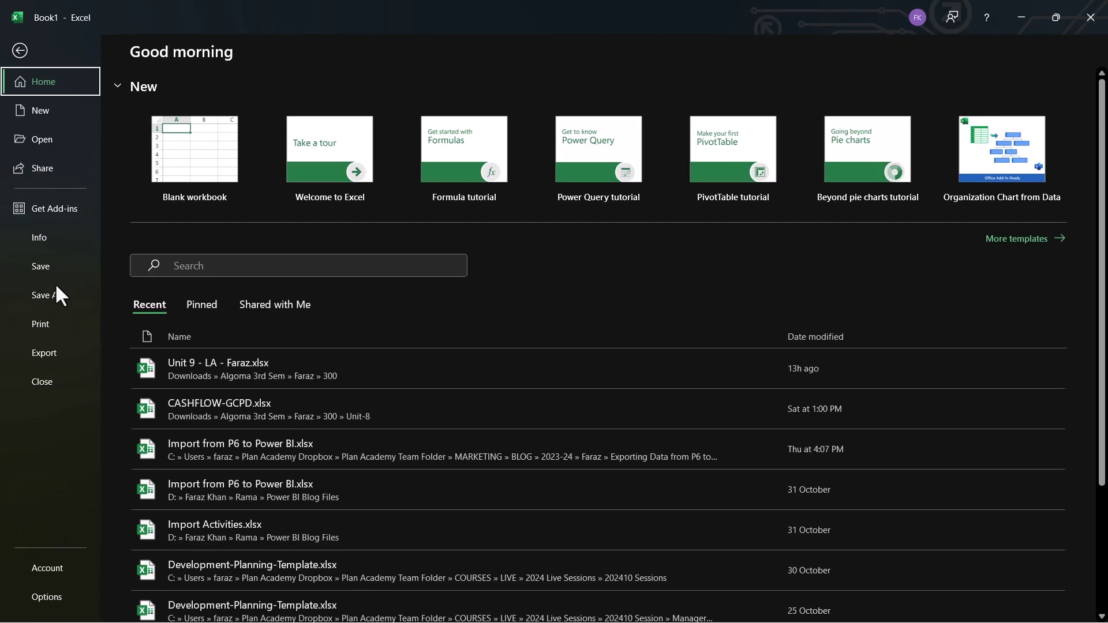
Save the workbook on the Desktop under the name Power BI Import.xlsx
{"action": "left_click", "coordinate": [57, 298]}
{"action": "left_click", "coordinate": [195, 327]}
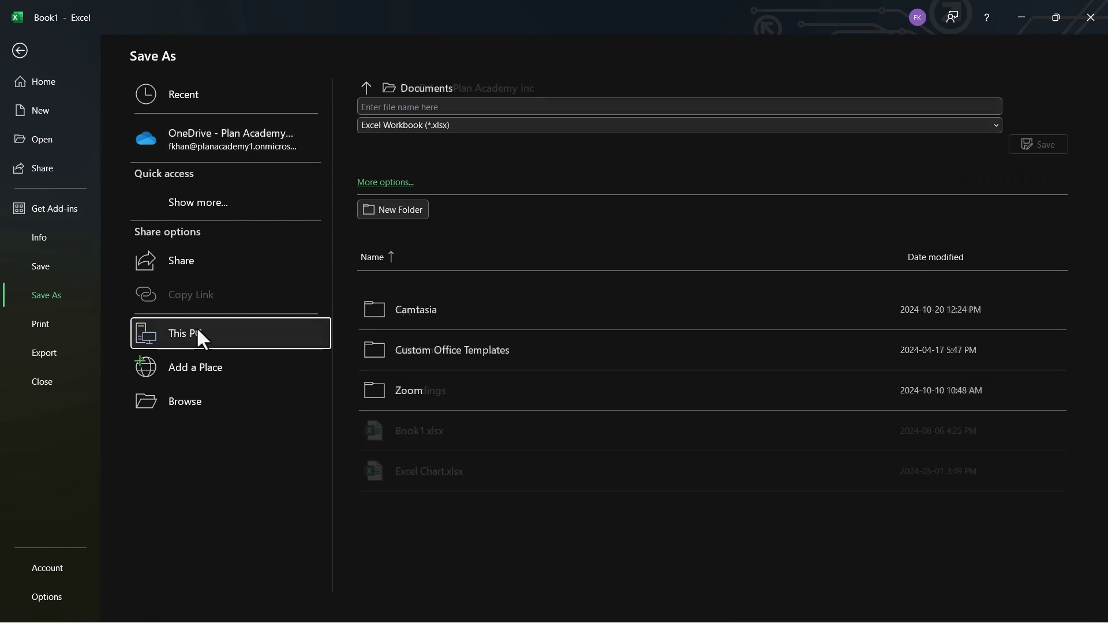
{"action": "left_click", "coordinate": [196, 327]}
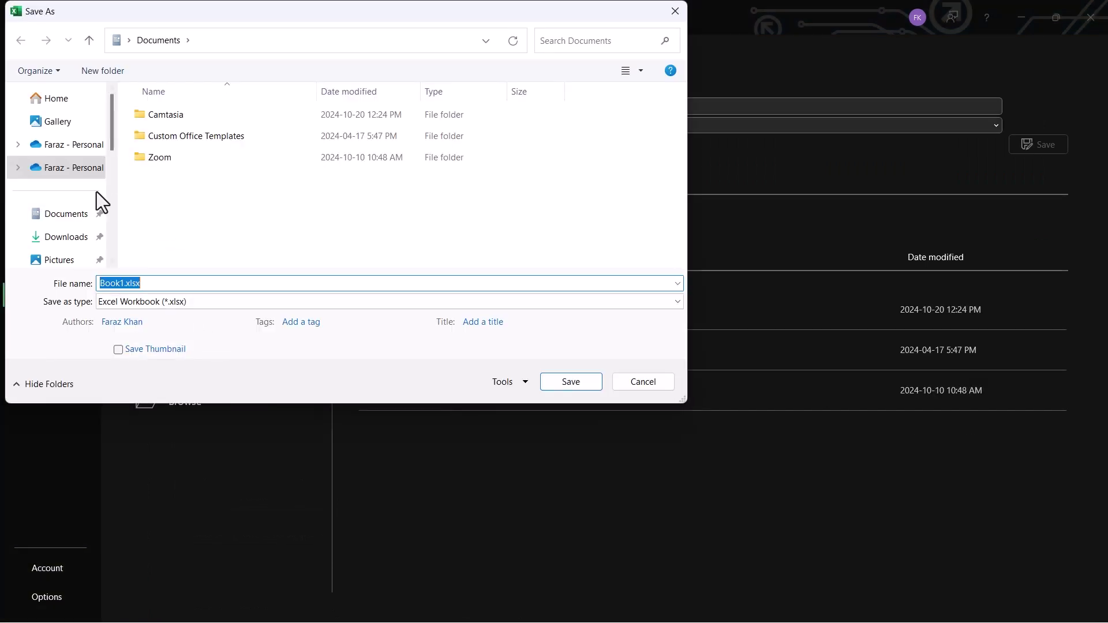
{"action": "scroll", "coordinate": [104, 173], "scroll_direction": "down", "scroll_amount": 3}
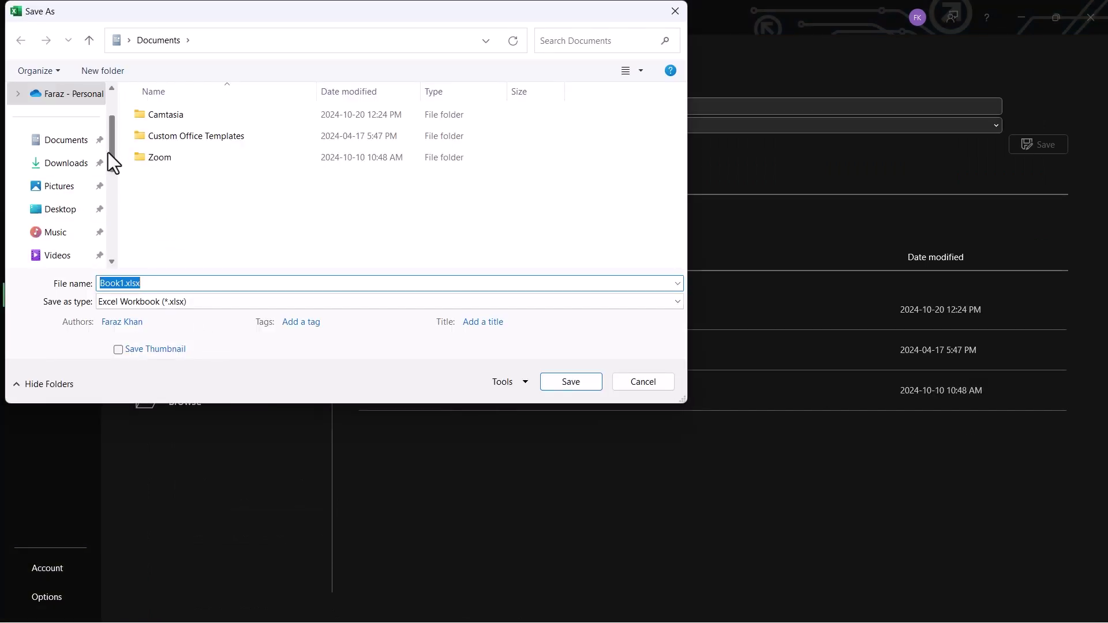
{"action": "left_click", "coordinate": [64, 211]}
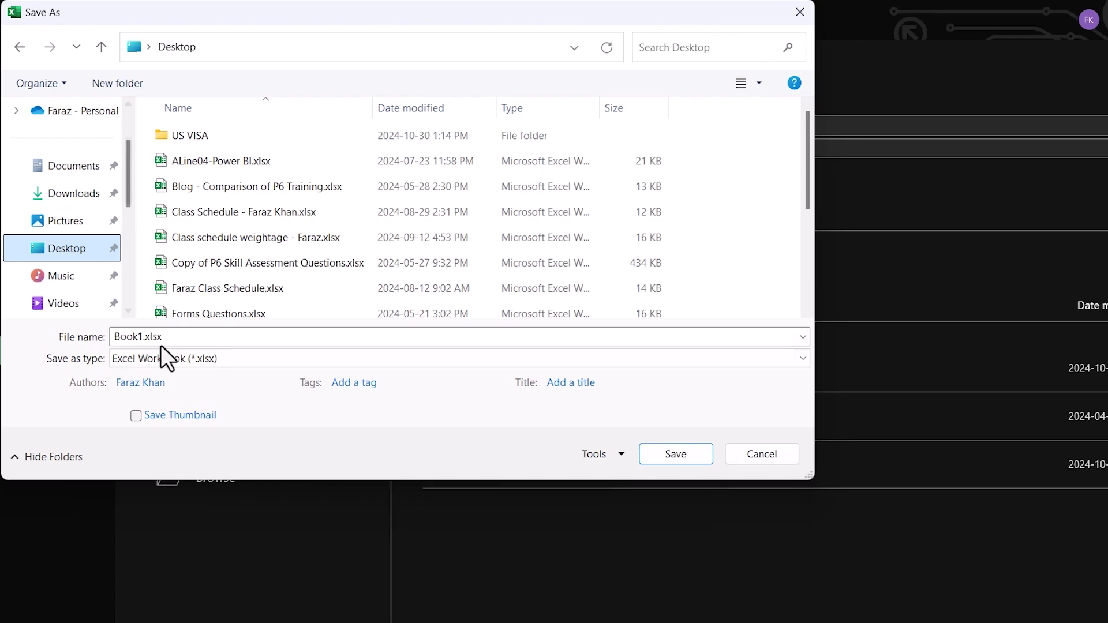
{"action": "double_click", "coordinate": [155, 339]}
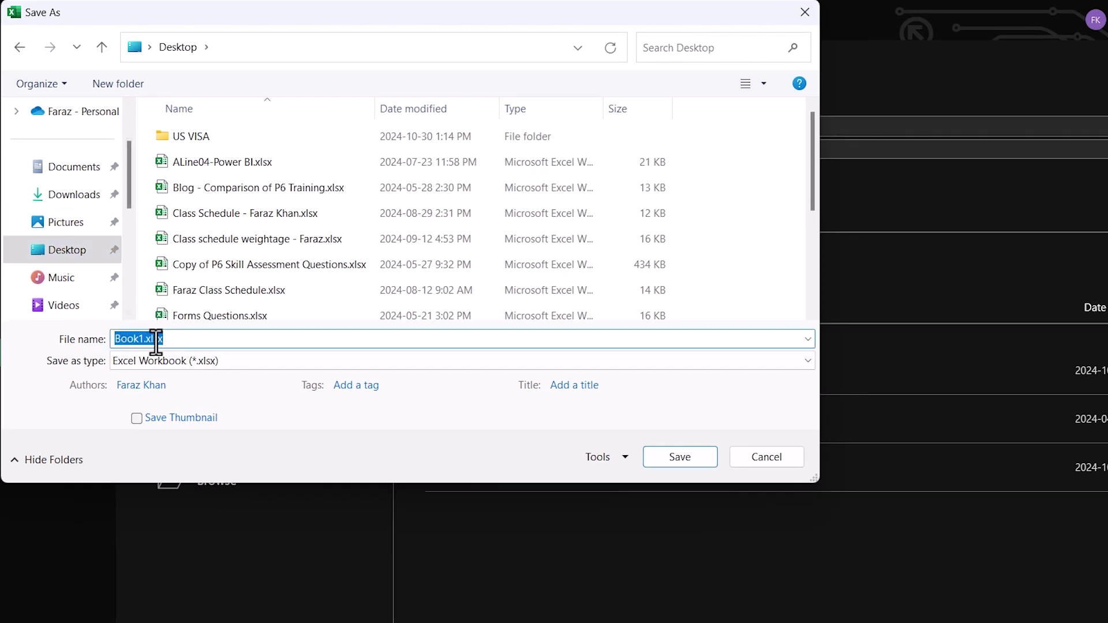
{"action": "type", "text": "Power BI Impo"}
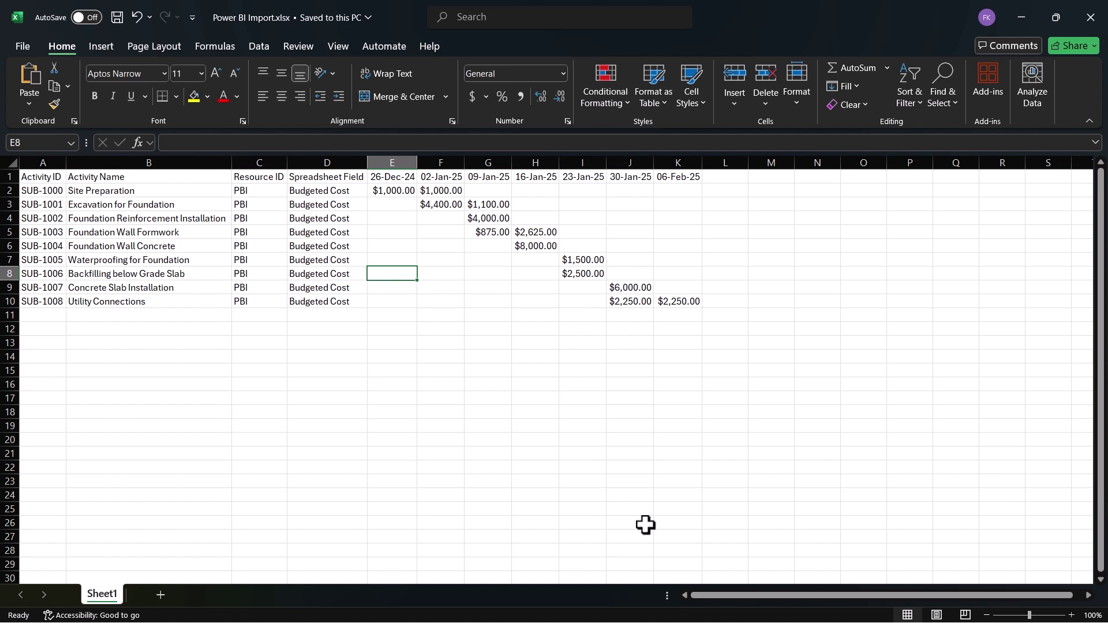
{"action": "key", "text": "alt+Tab"}
Start a blank Power BI report and choose Excel workbook as the data source
{"action": "left_click", "coordinate": [808, 398]}
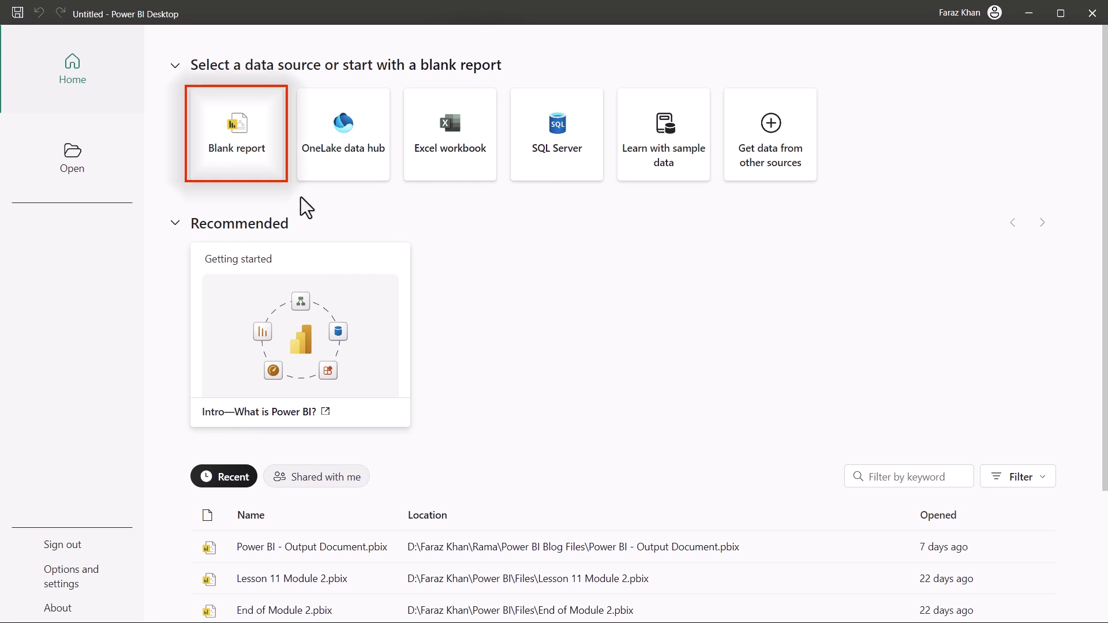
{"action": "left_click", "coordinate": [256, 162]}
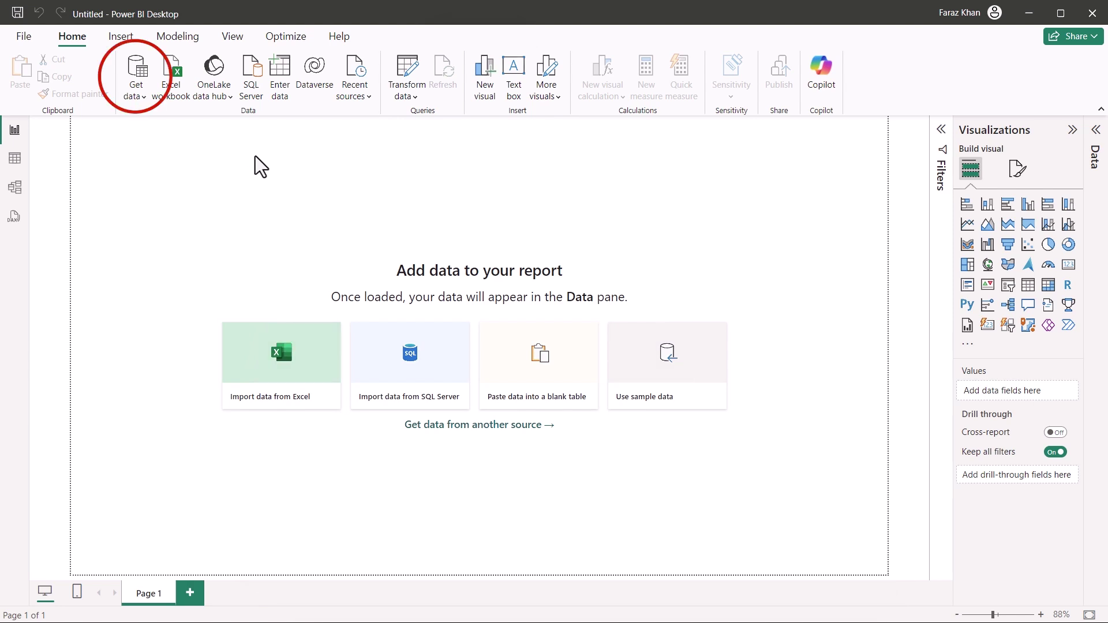
{"action": "left_click", "coordinate": [142, 96]}
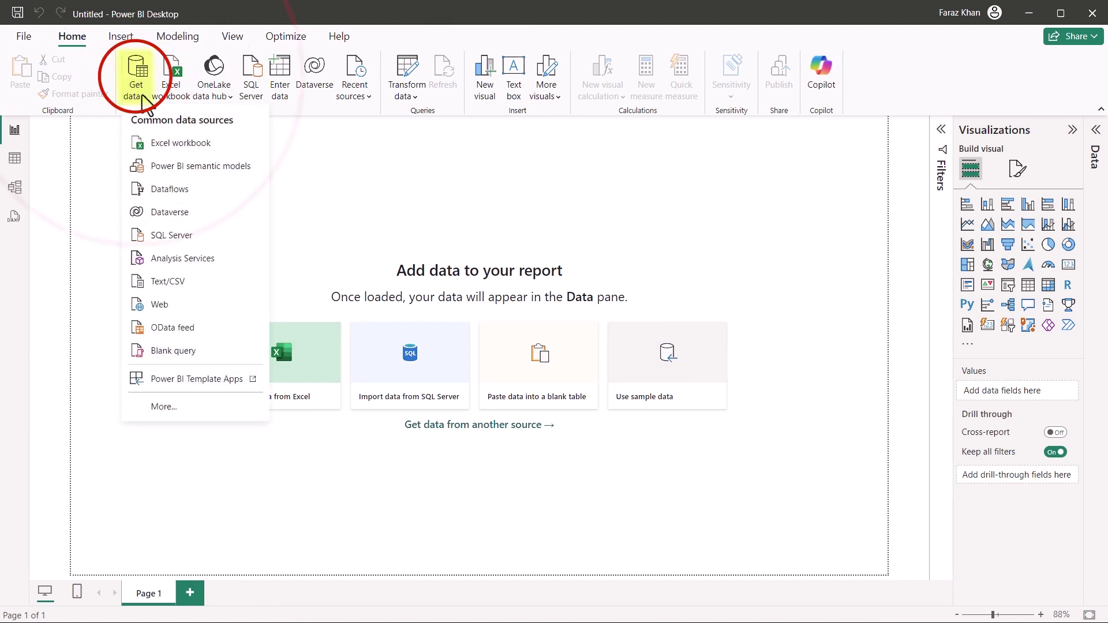
{"action": "left_click", "coordinate": [172, 145]}
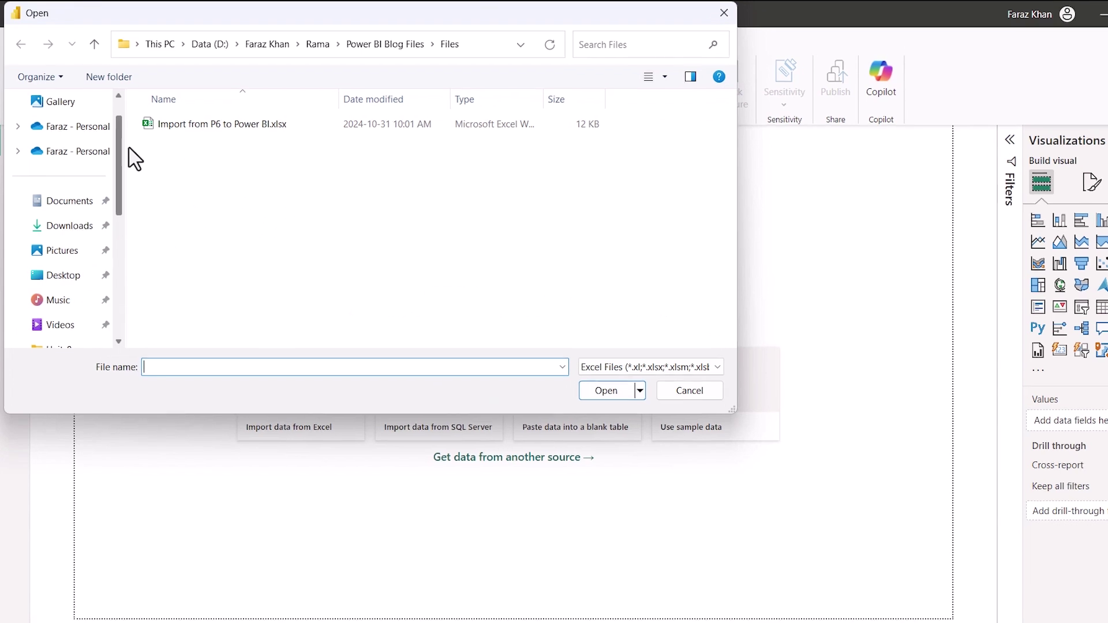
Open Power BI Import.xlsx from the Desktop and send Sheet1 to Power Query Editor
{"action": "left_click", "coordinate": [68, 277]}
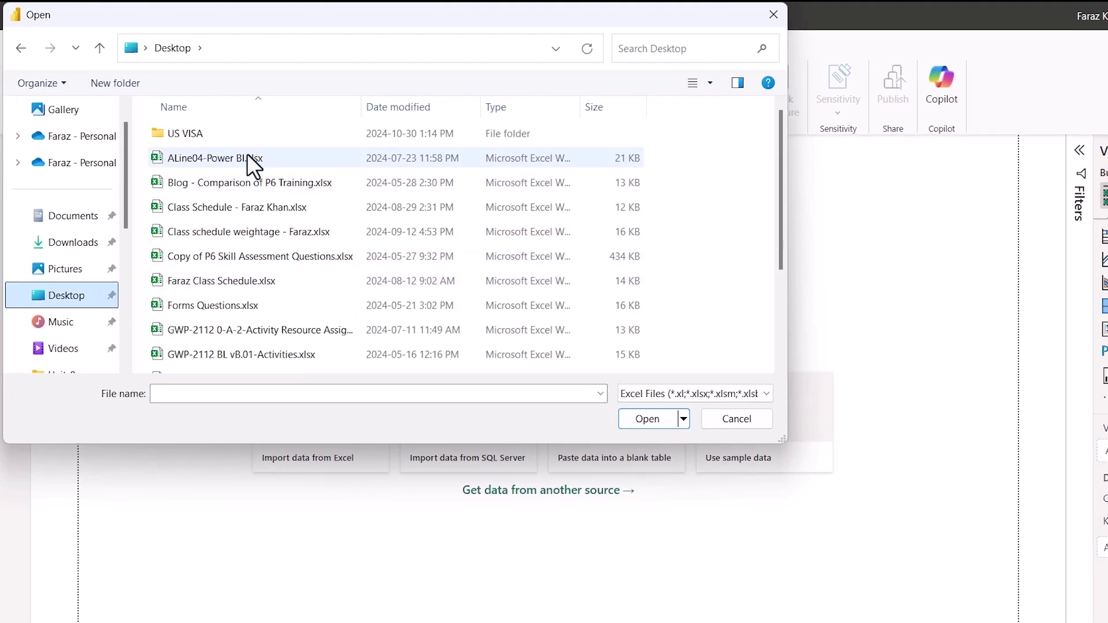
{"action": "left_click", "coordinate": [438, 112]}
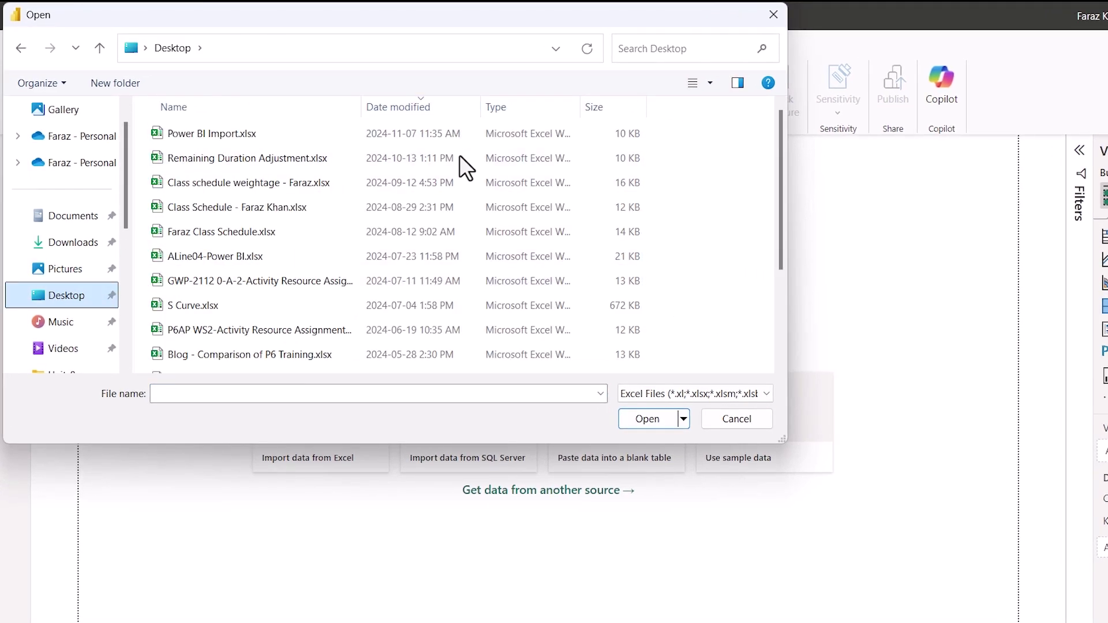
{"action": "double_click", "coordinate": [221, 135]}
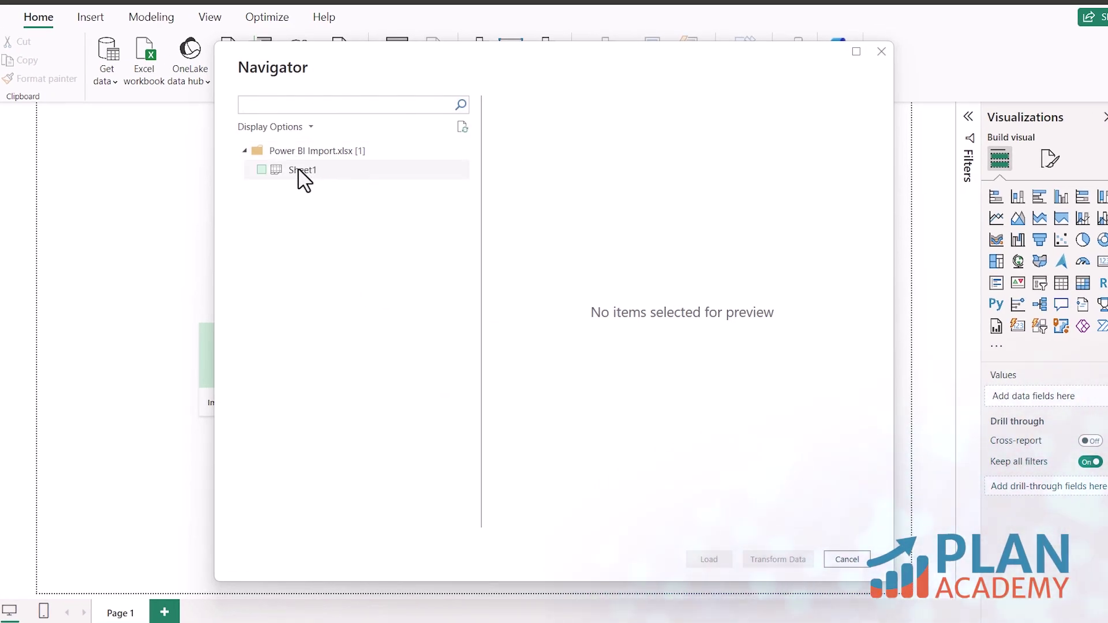
{"action": "left_click", "coordinate": [261, 170]}
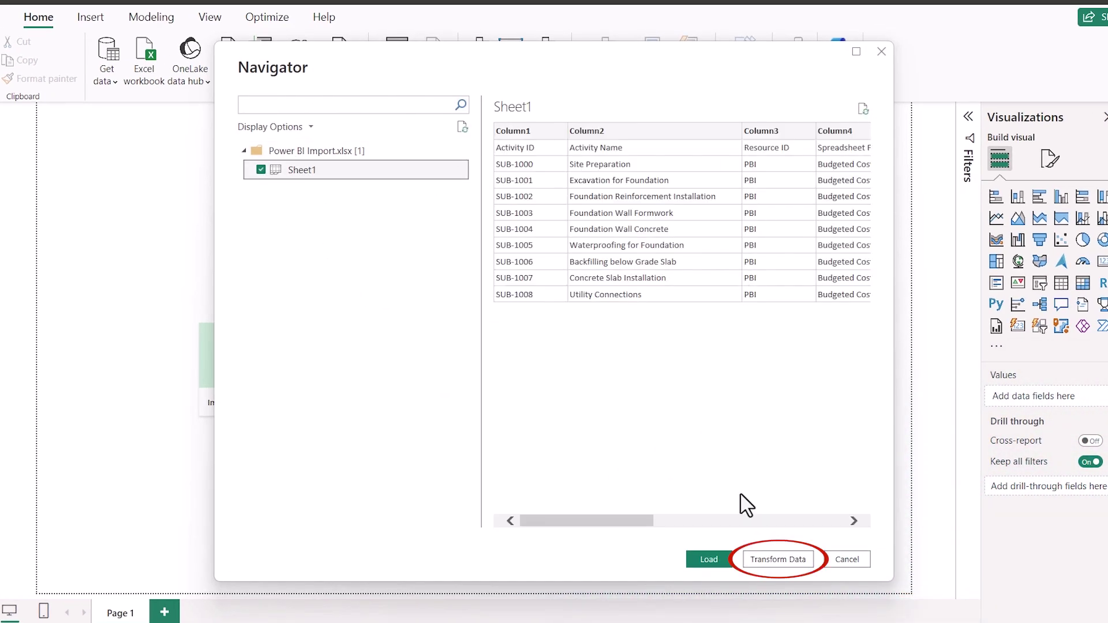
{"action": "left_click", "coordinate": [797, 566]}
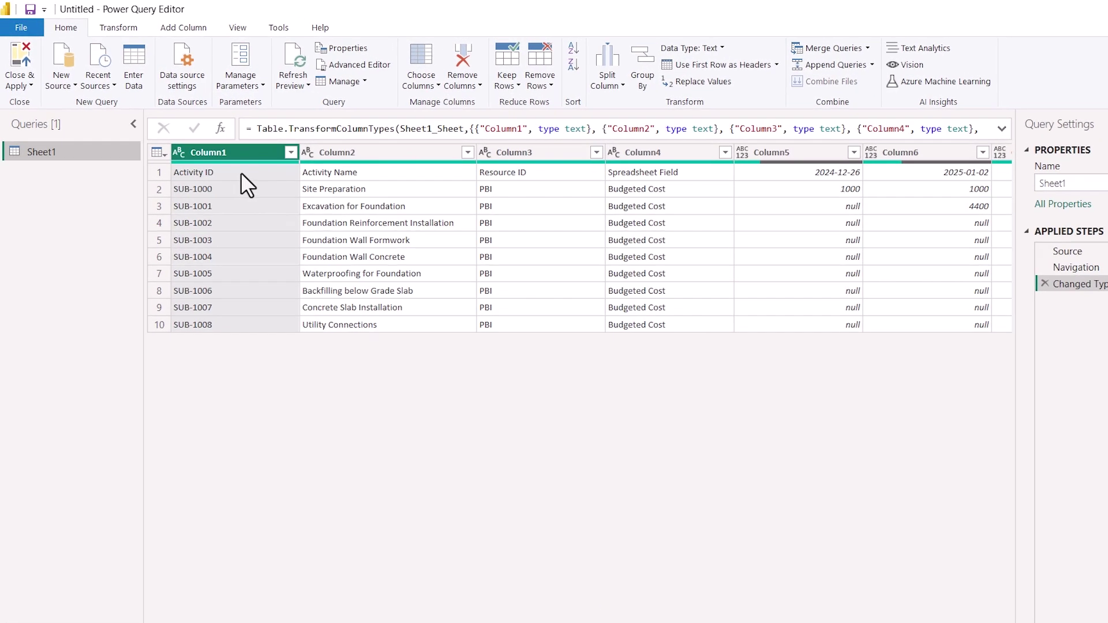
Use the first row as headers, yielding Activity ID, Activity Name and weekly date columns
{"action": "left_click", "coordinate": [241, 172]}
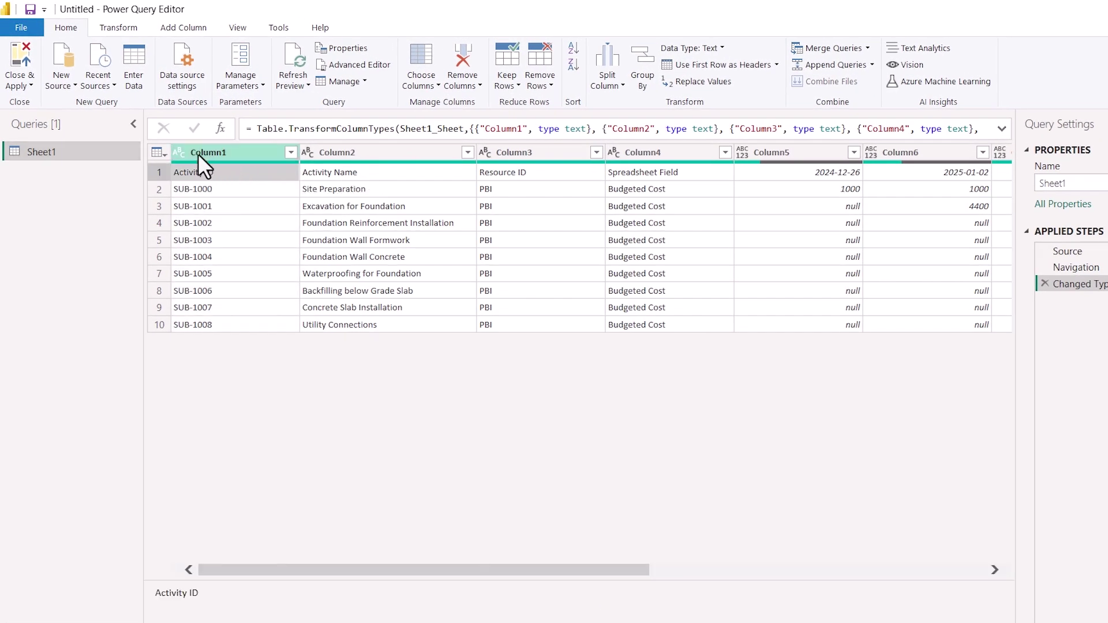
{"action": "left_click", "coordinate": [163, 154]}
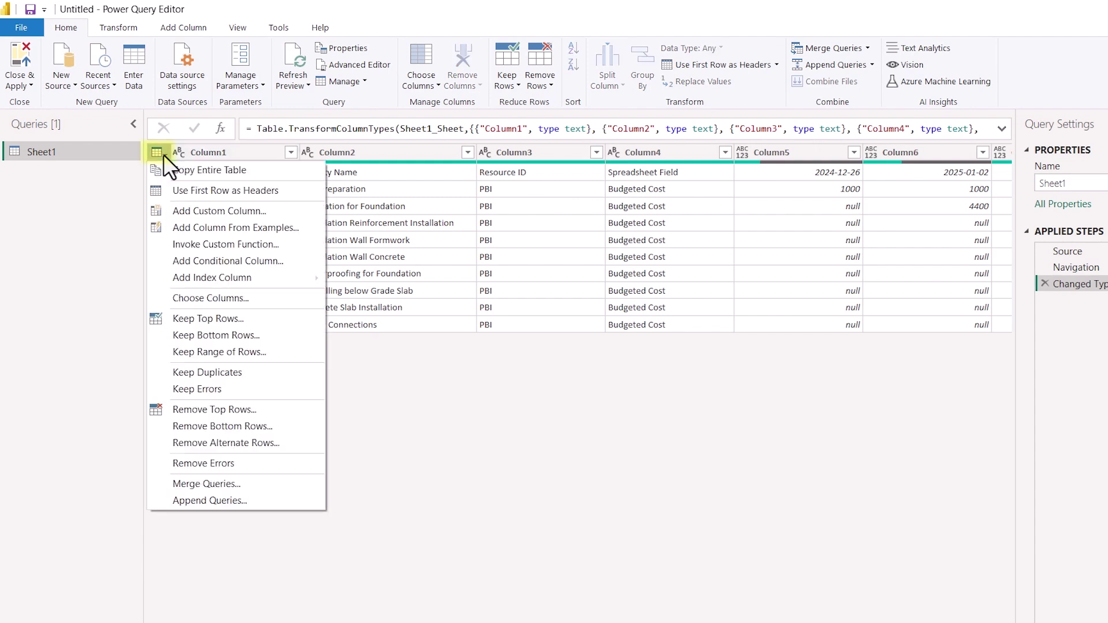
{"action": "left_click", "coordinate": [195, 193]}
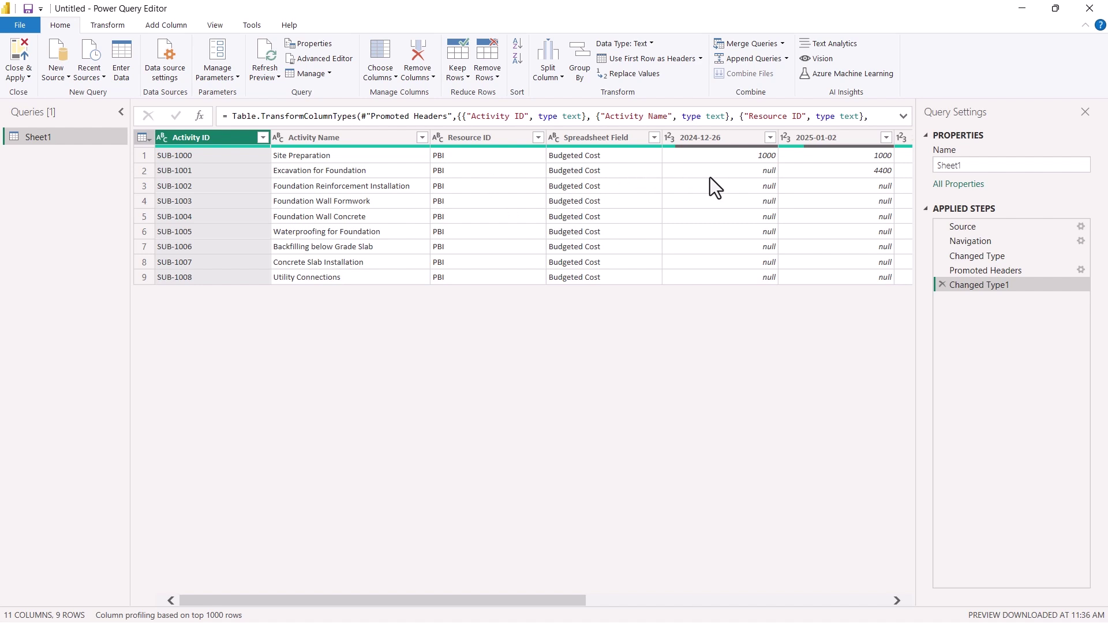
{"action": "left_click", "coordinate": [789, 278]}
{"action": "left_click_drag", "start_coordinate": [548, 513], "coordinate": [815, 513]}
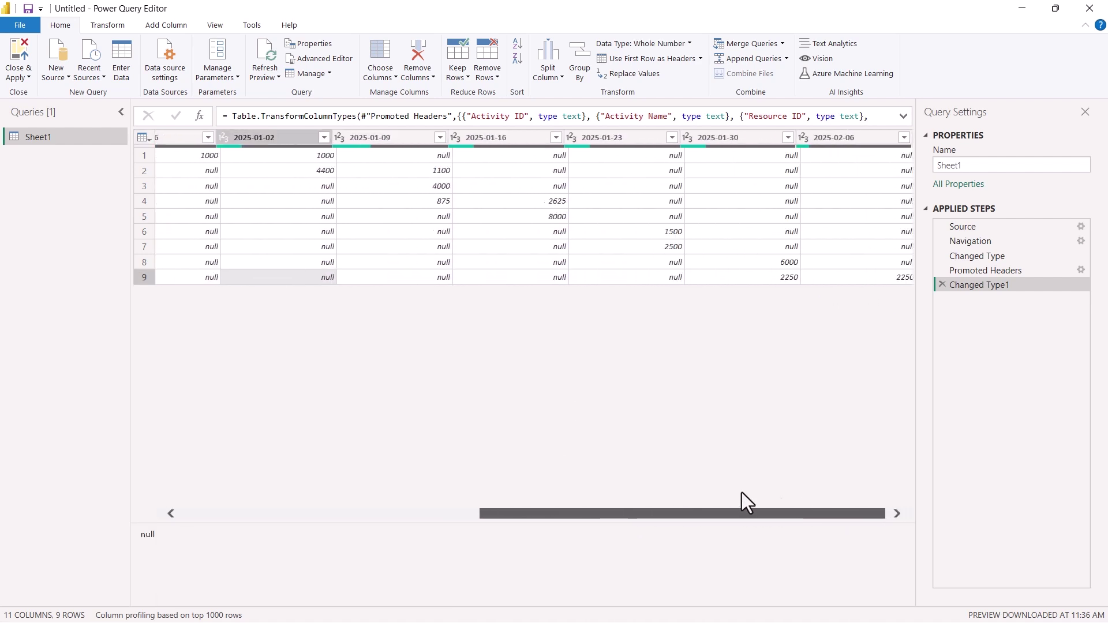
{"action": "left_click_drag", "start_coordinate": [743, 513], "coordinate": [271, 325]}
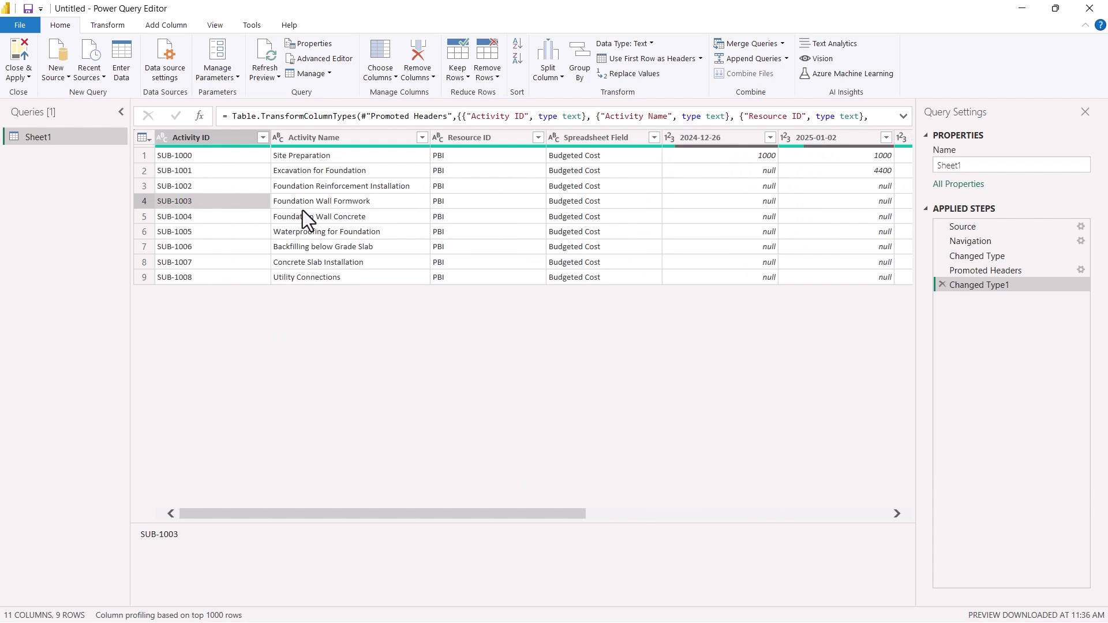
{"action": "left_click", "coordinate": [165, 153]}
Select all columns with Ctrl+A and switch to the Transform ribbon
{"action": "key", "text": "ctrl+a"}
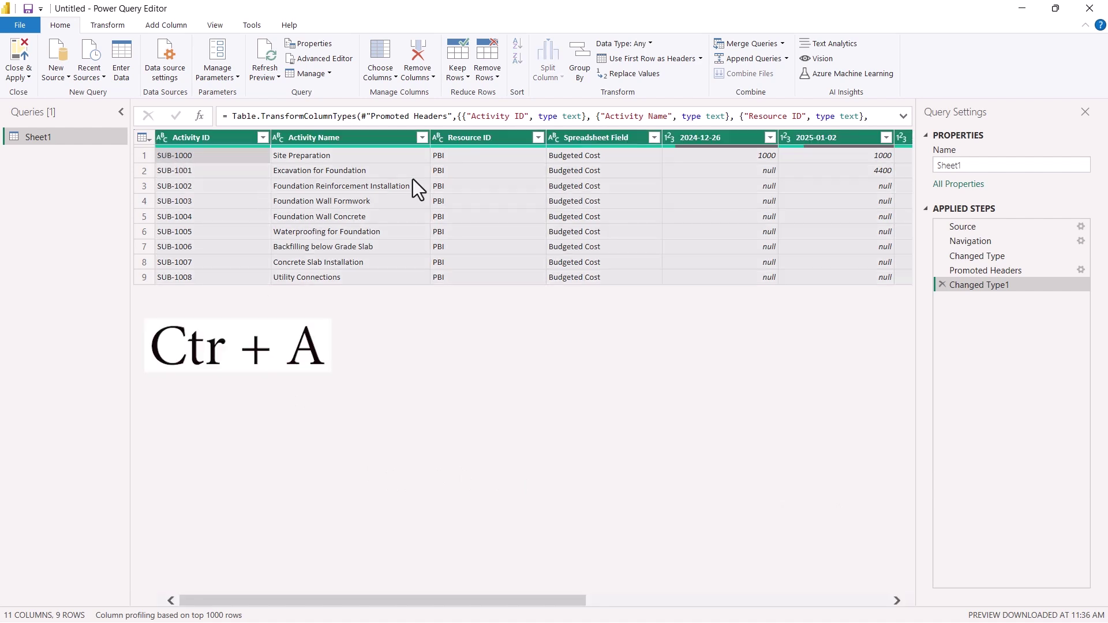
{"action": "left_click", "coordinate": [100, 25]}
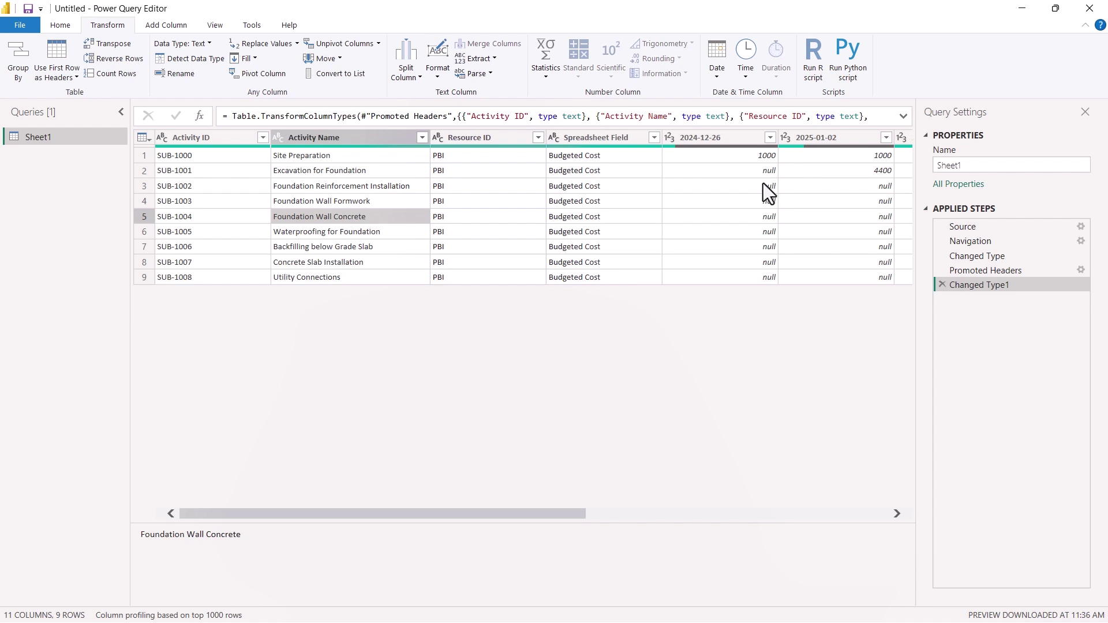
Select Activity ID through Spreadsheet Field and apply Unpivot Other Columns
{"action": "left_click", "coordinate": [224, 137]}
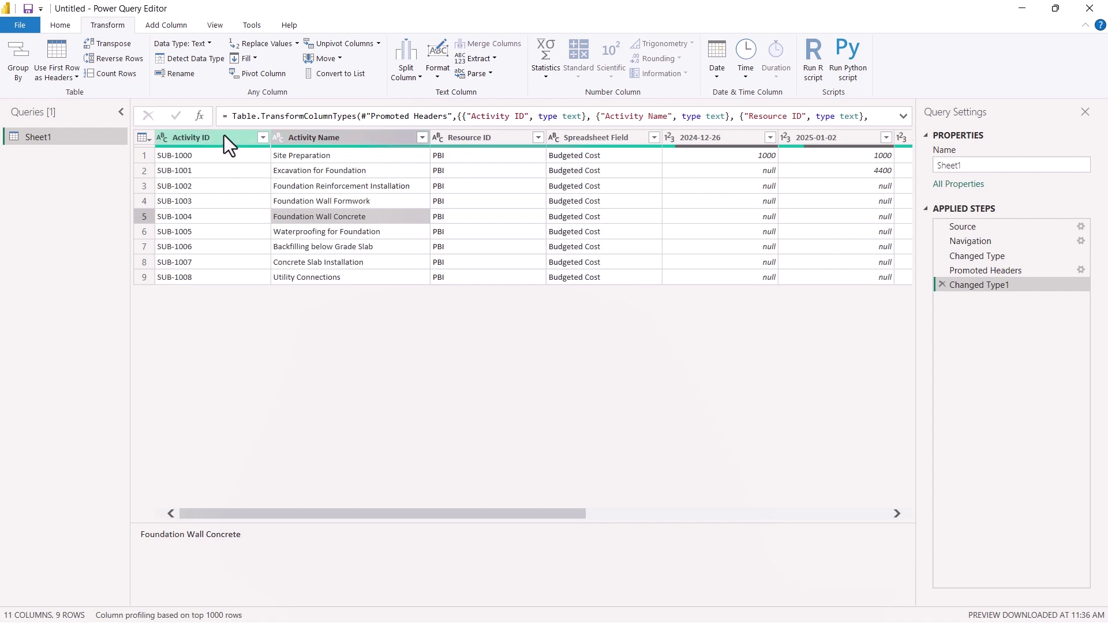
{"action": "left_click", "coordinate": [600, 137], "text": "shift"}
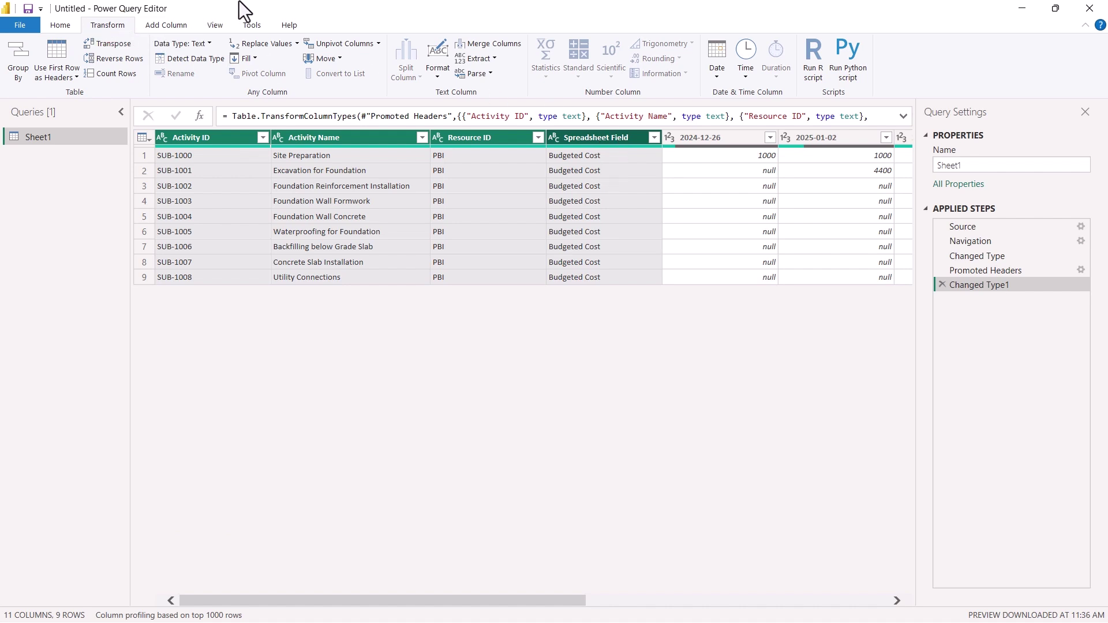
{"action": "left_click", "coordinate": [378, 41]}
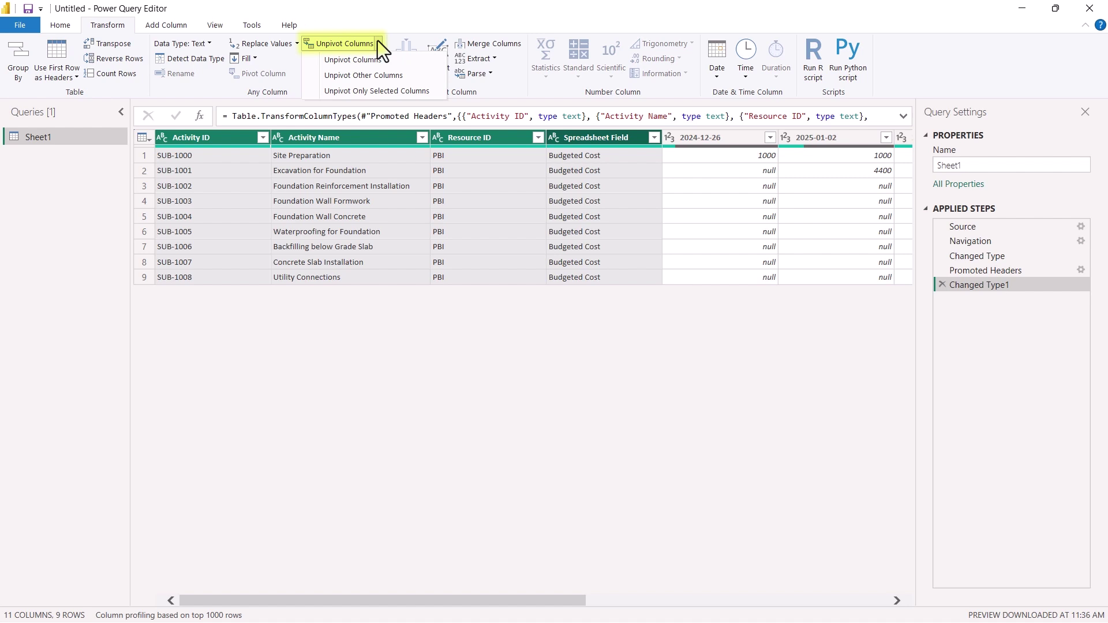
{"action": "left_click", "coordinate": [391, 78]}
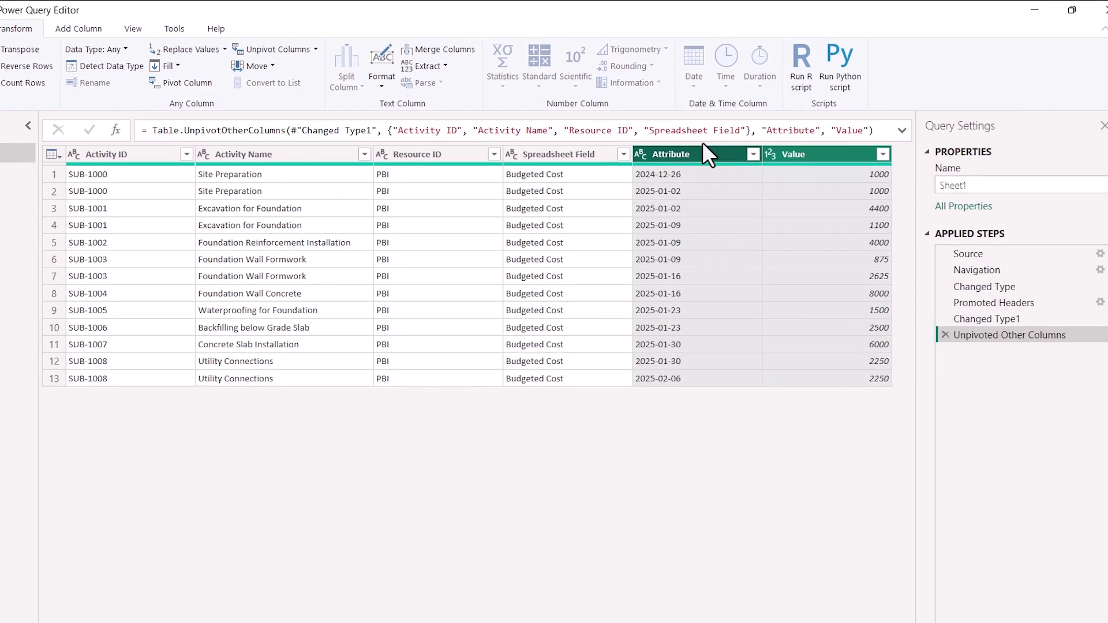
Rename Attribute to Date and Value to Cost, and give Date the Date data type
{"action": "double_click", "coordinate": [688, 160]}
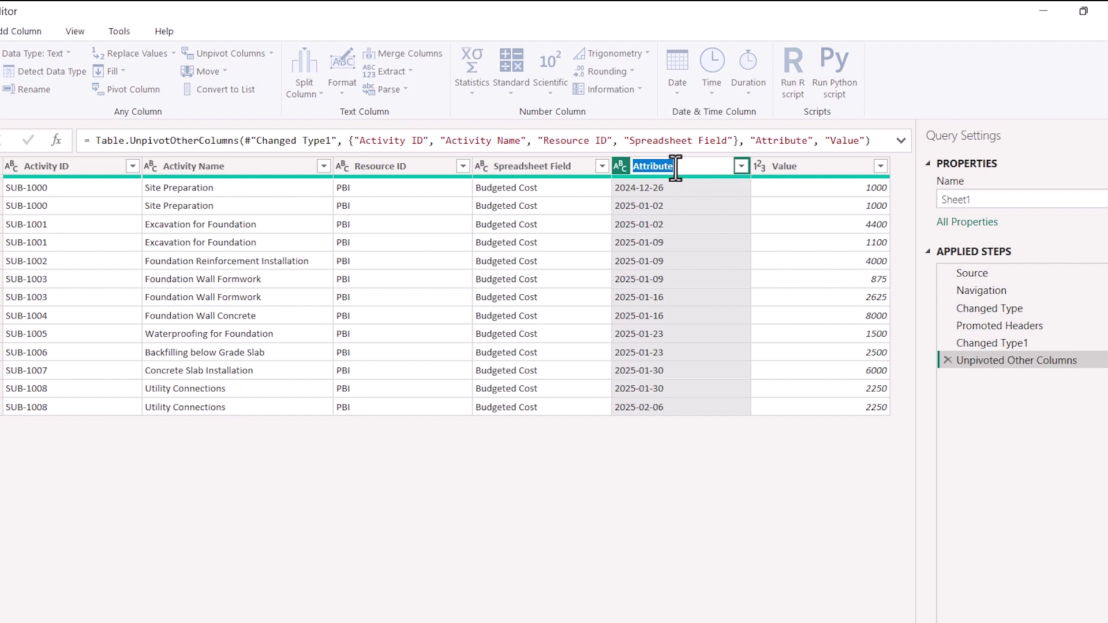
{"action": "type", "text": "Date"}
{"action": "key", "text": "Return"}
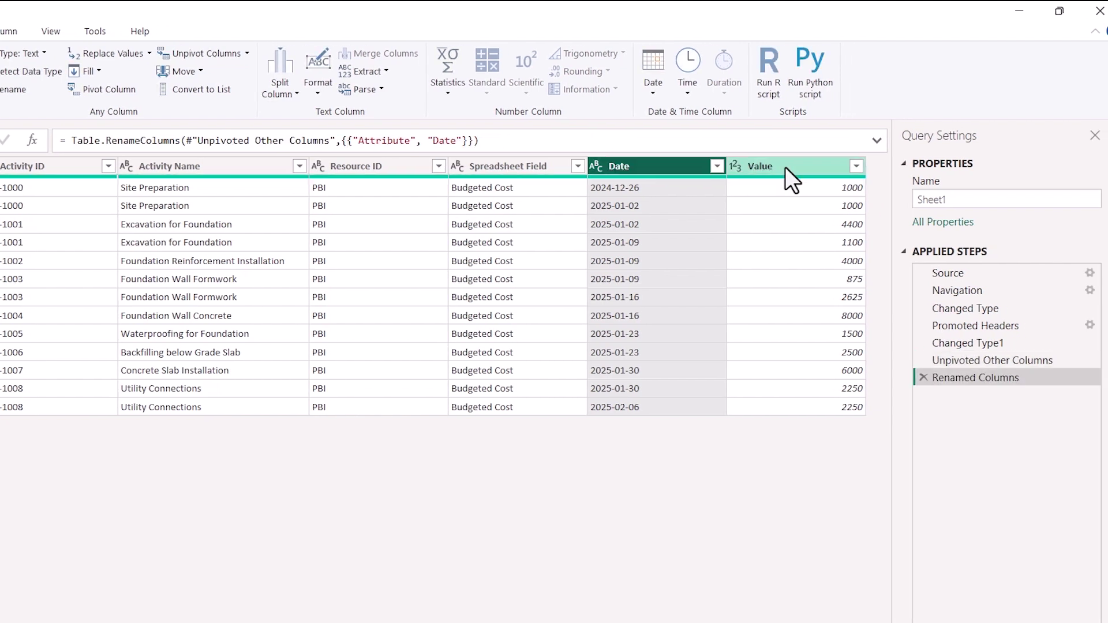
{"action": "left_click", "coordinate": [785, 167]}
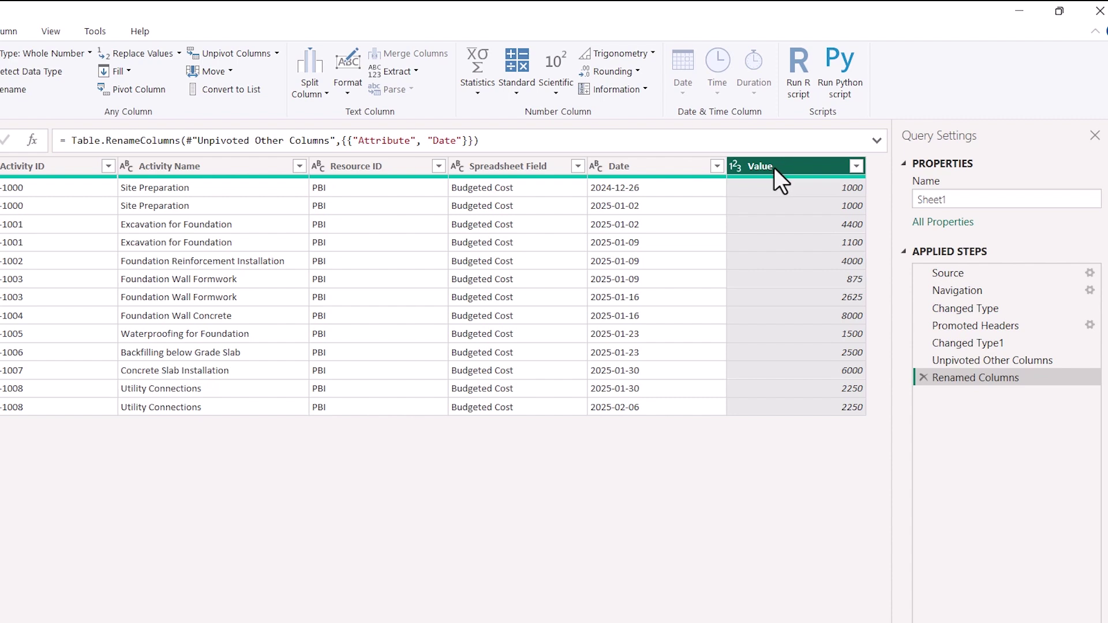
{"action": "double_click", "coordinate": [774, 167]}
{"action": "type", "text": "Cost"}
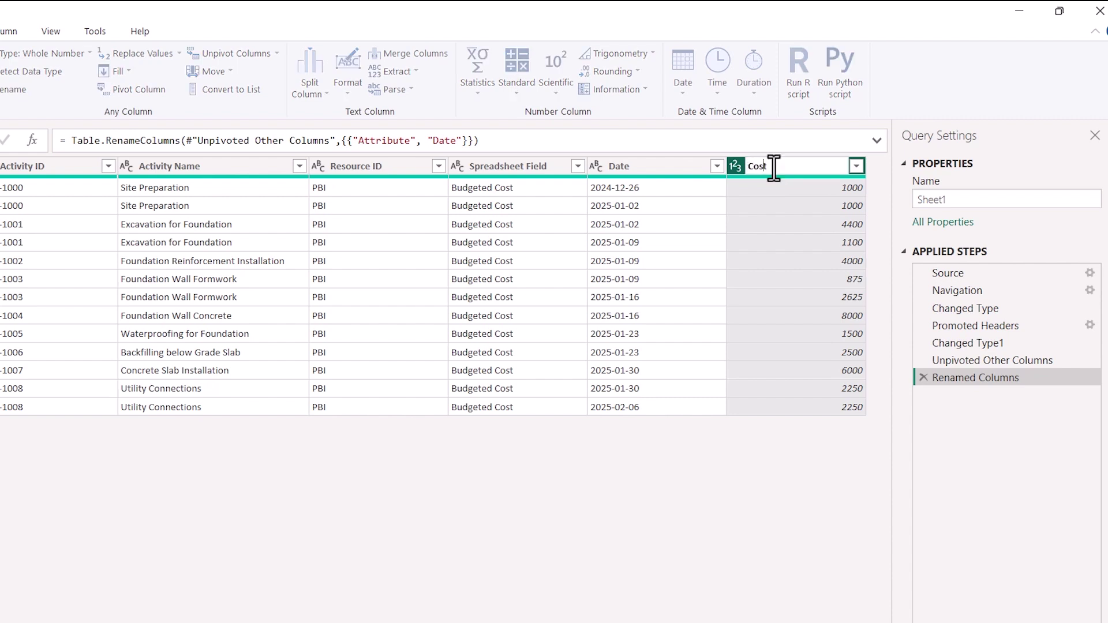
{"action": "key", "text": "Return"}
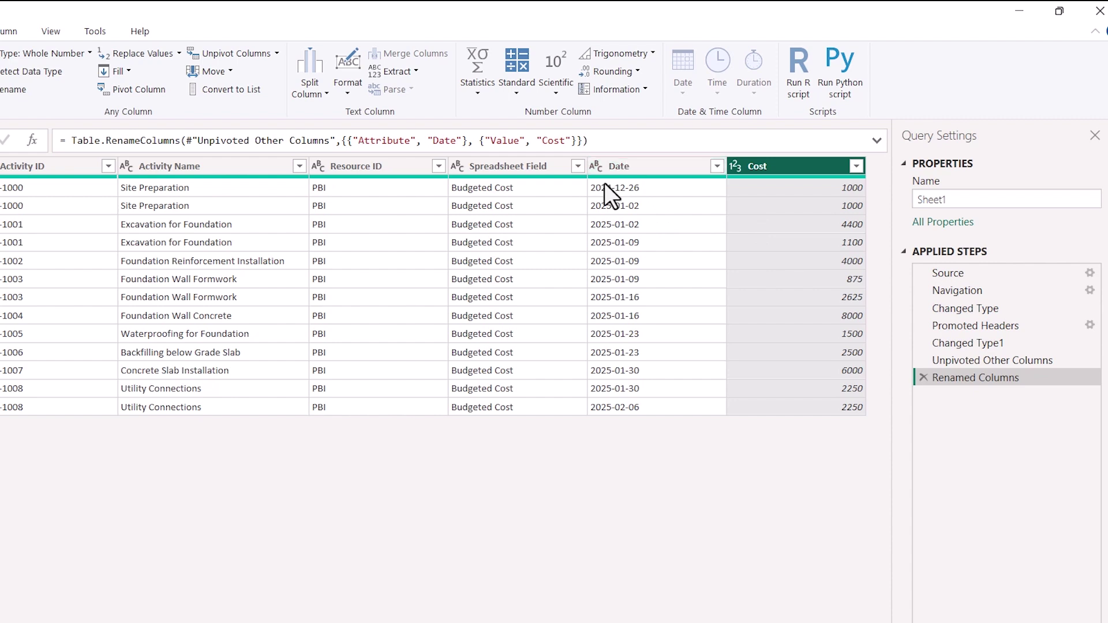
{"action": "left_click", "coordinate": [598, 167]}
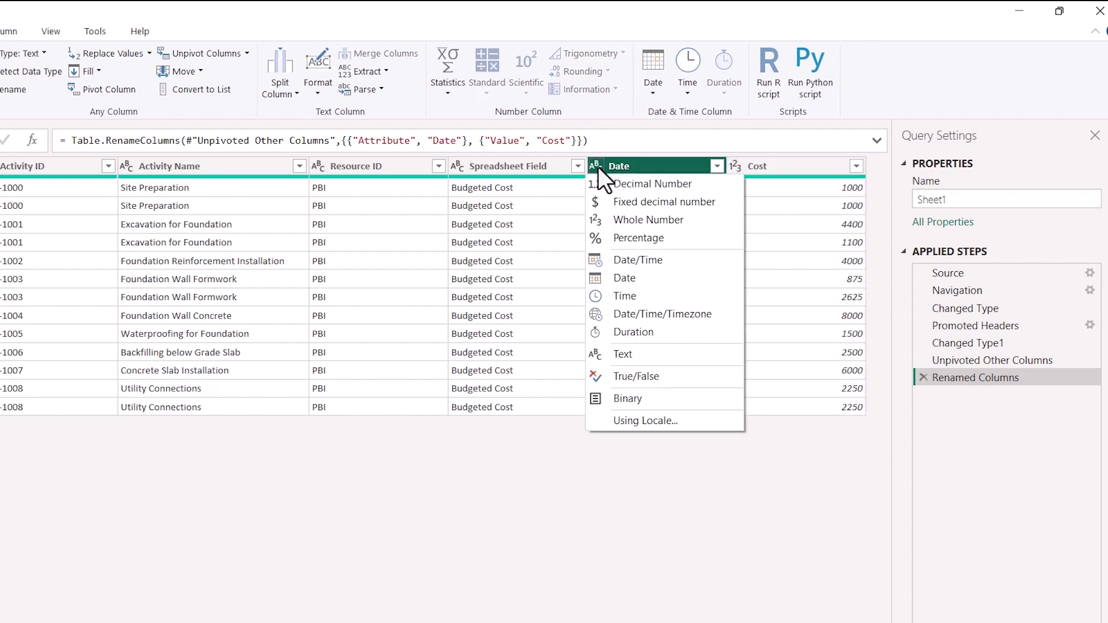
{"action": "left_click", "coordinate": [649, 277]}
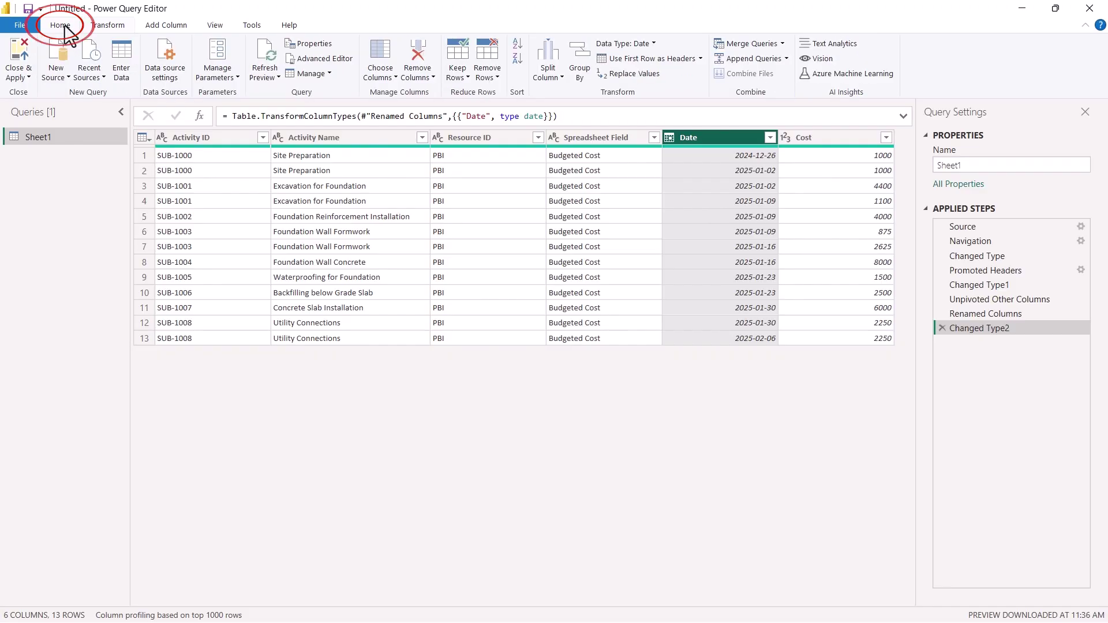
Close & Apply the query, review Sheet1 in Table and Model views, then return to Report view
{"action": "left_click", "coordinate": [22, 55]}
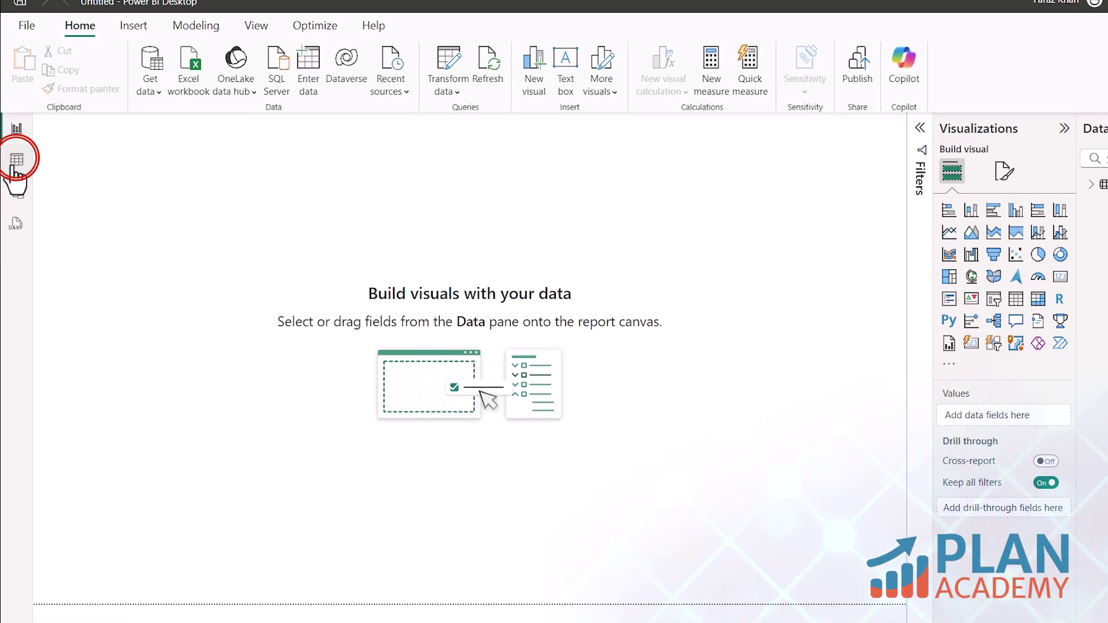
{"action": "left_click", "coordinate": [15, 162]}
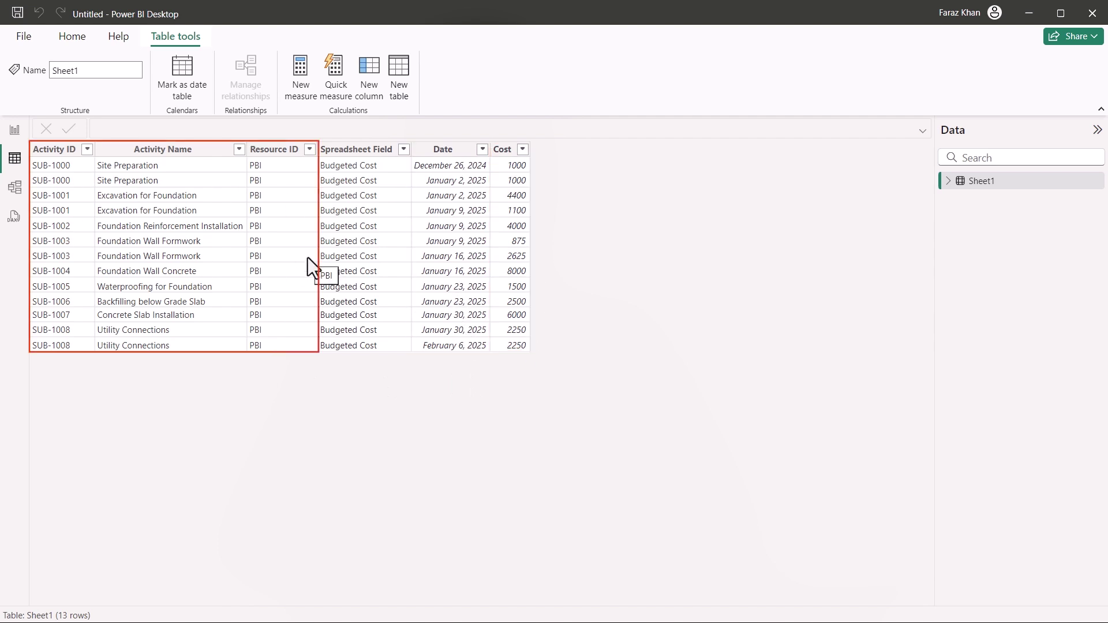
{"action": "left_click", "coordinate": [15, 189]}
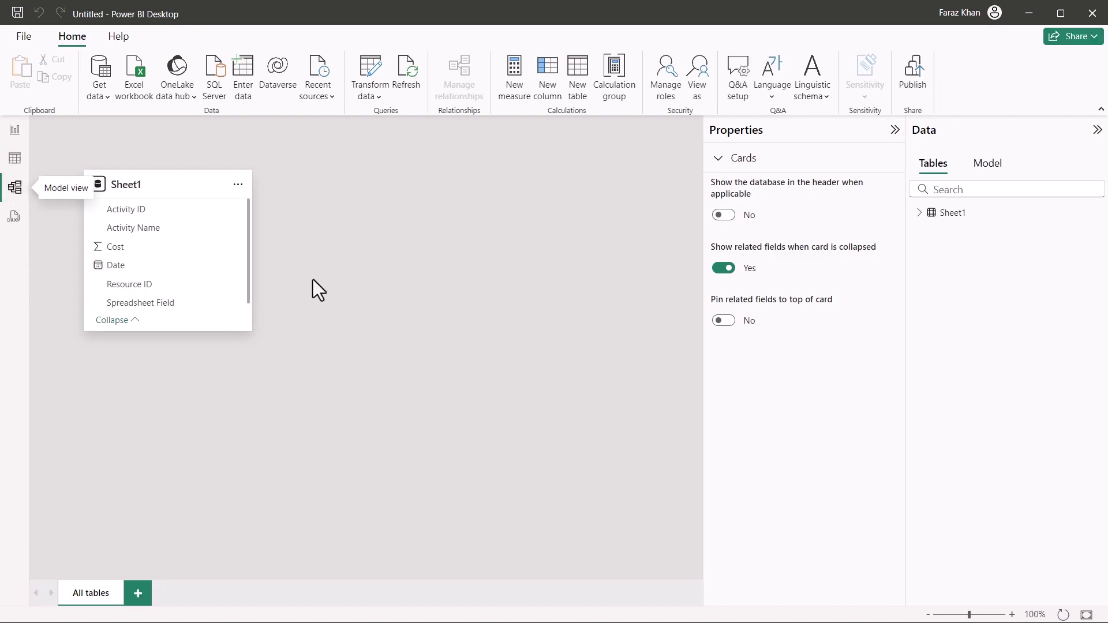
{"action": "left_click", "coordinate": [15, 130]}
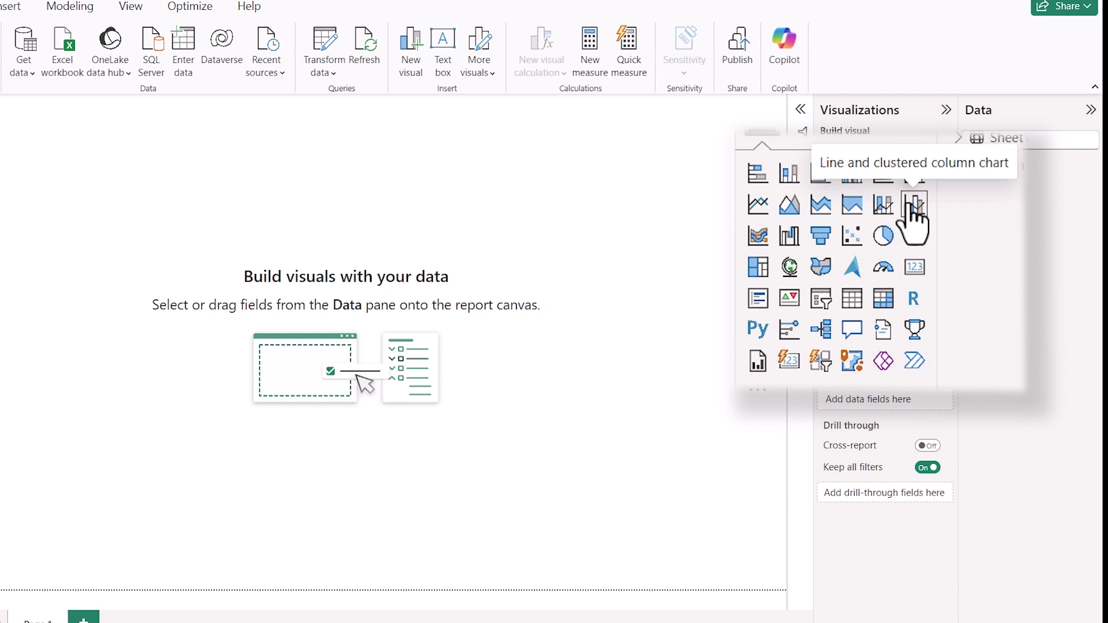
Add an enlarged line and clustered column chart at page centre with Sheet1's Date on the x-axis
{"action": "left_click", "coordinate": [913, 204]}
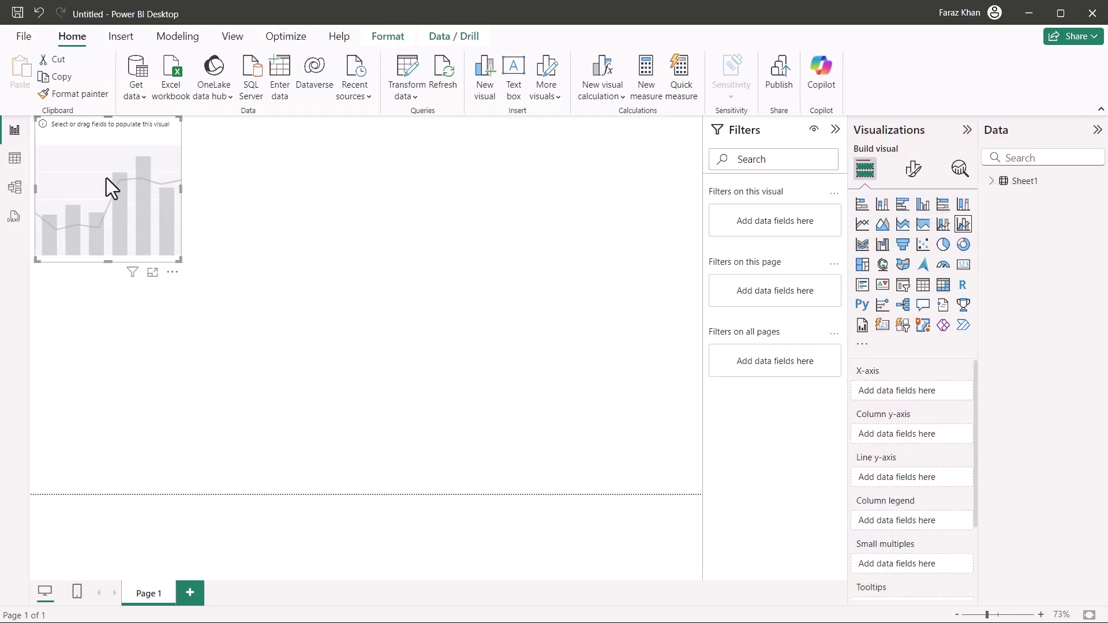
{"action": "left_click_drag", "start_coordinate": [111, 140], "coordinate": [454, 255]}
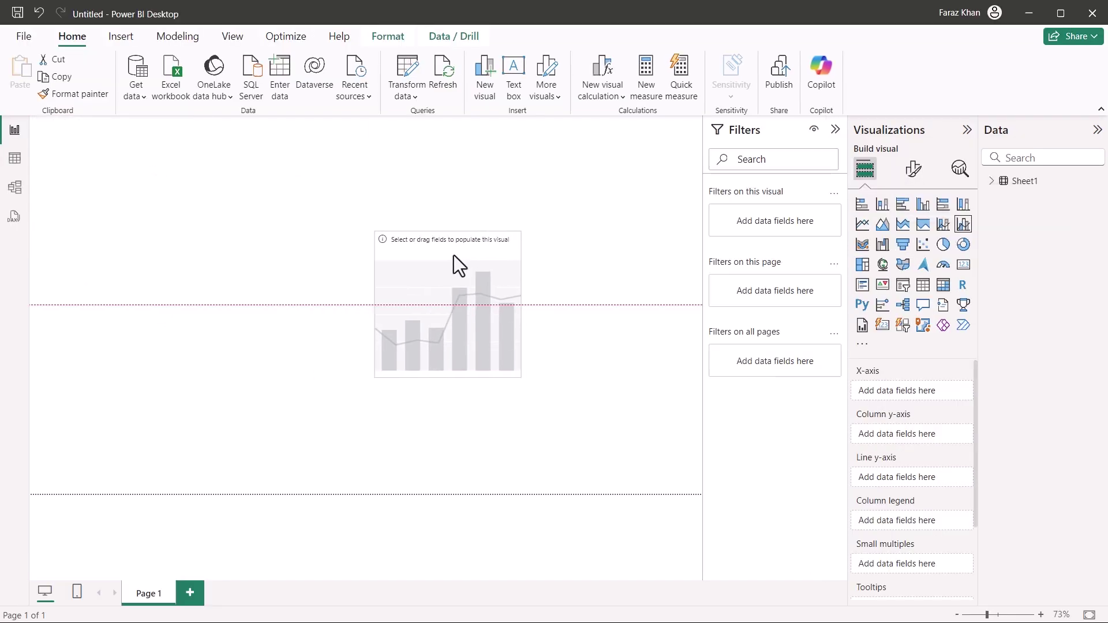
{"action": "left_click_drag", "start_coordinate": [375, 229], "coordinate": [201, 169]}
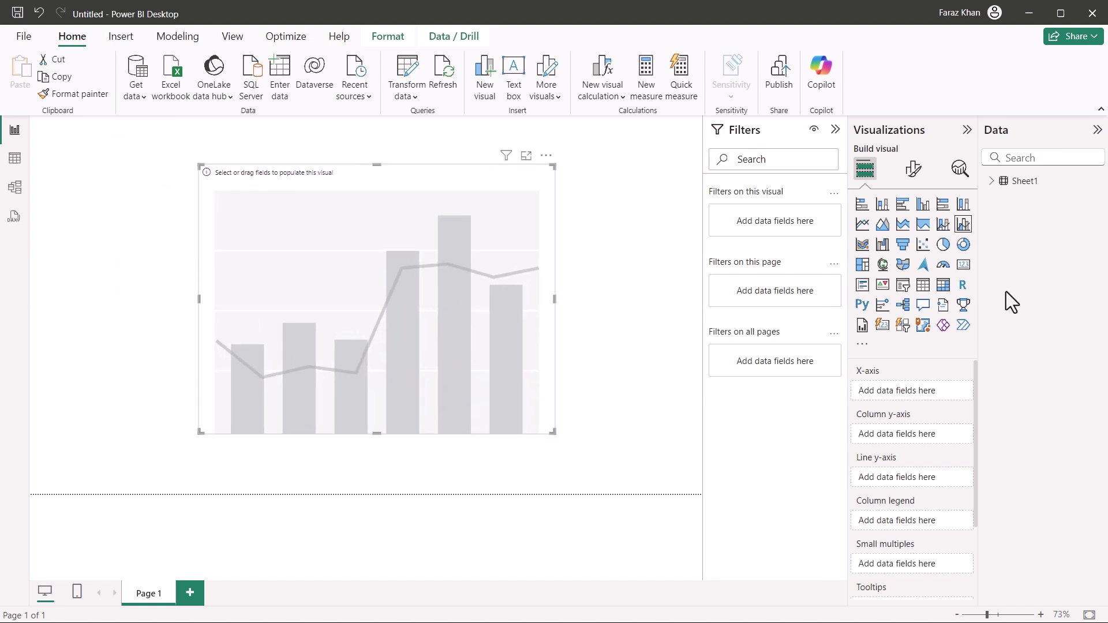
{"action": "left_click", "coordinate": [991, 181]}
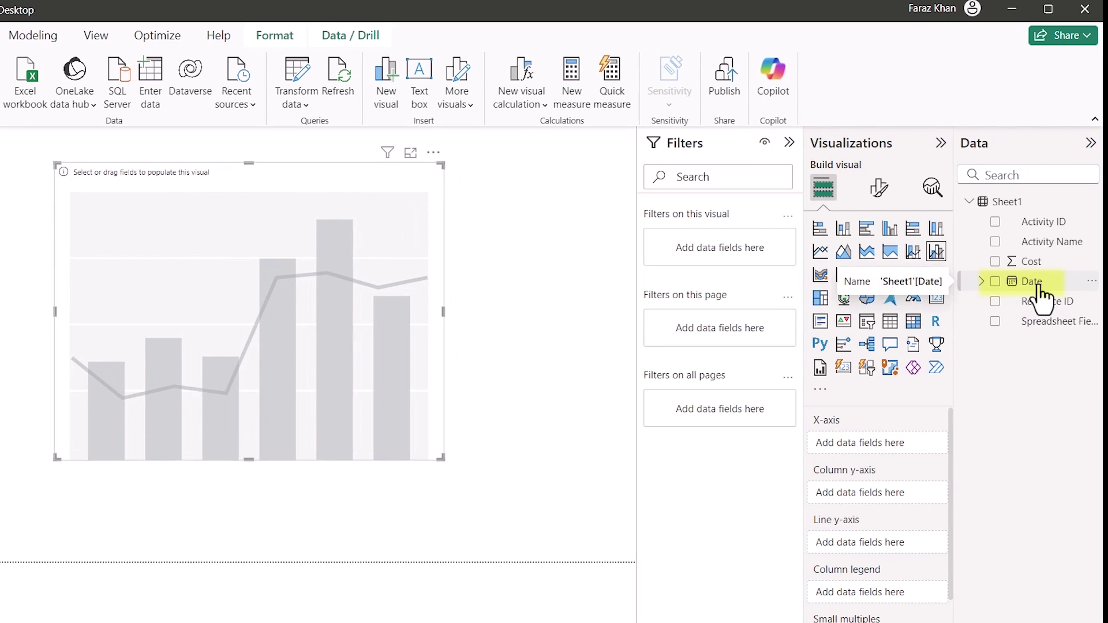
{"action": "left_click_drag", "start_coordinate": [1042, 295], "coordinate": [914, 446]}
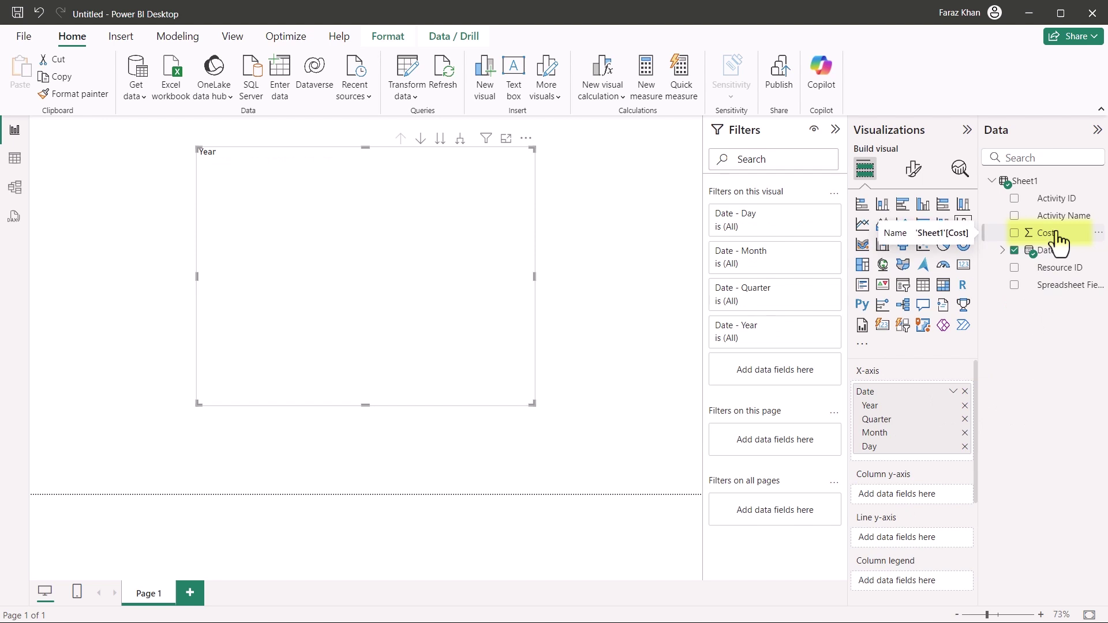
Plot Sum of Cost as columns, widen the chart, and switch the axis to plain Date
{"action": "left_click_drag", "start_coordinate": [1058, 234], "coordinate": [940, 495]}
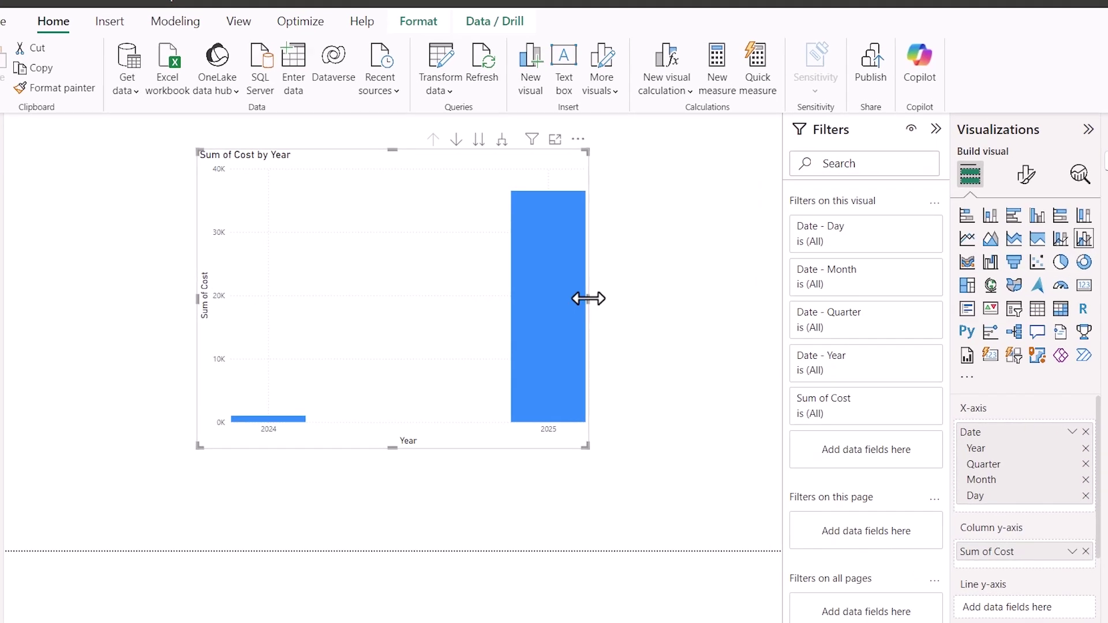
{"action": "left_click_drag", "start_coordinate": [601, 303], "coordinate": [641, 302]}
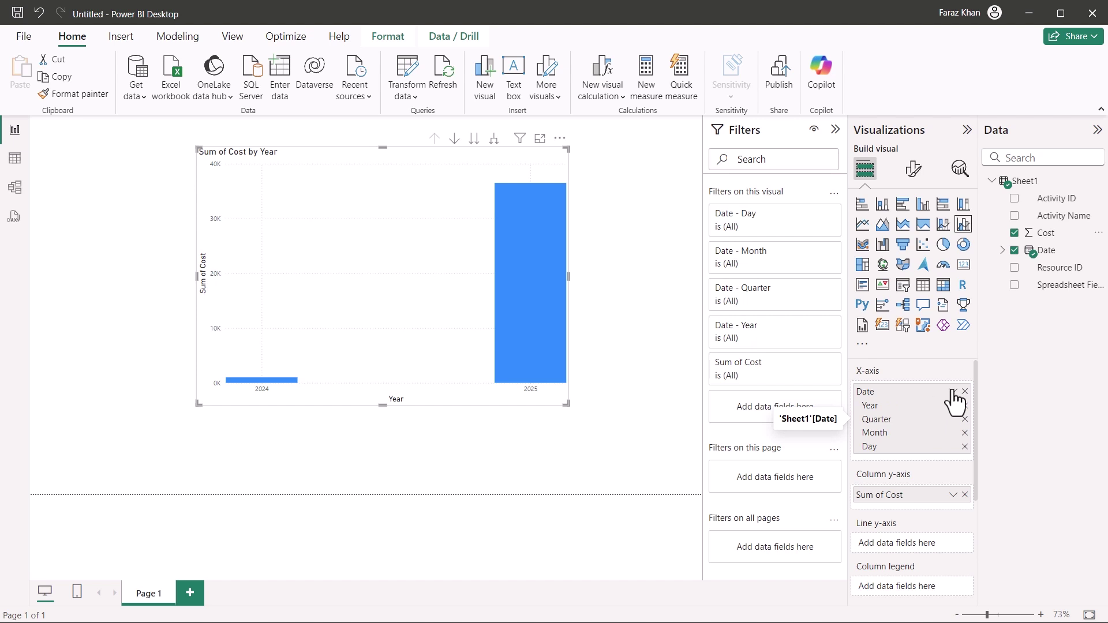
{"action": "left_click", "coordinate": [953, 395]}
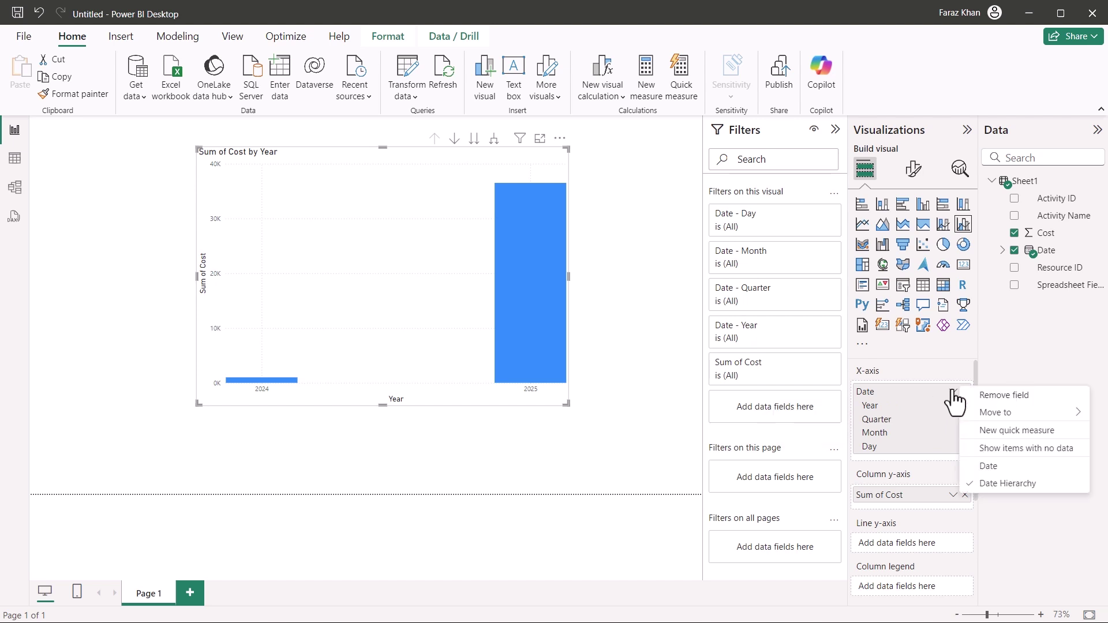
{"action": "left_click", "coordinate": [1006, 470]}
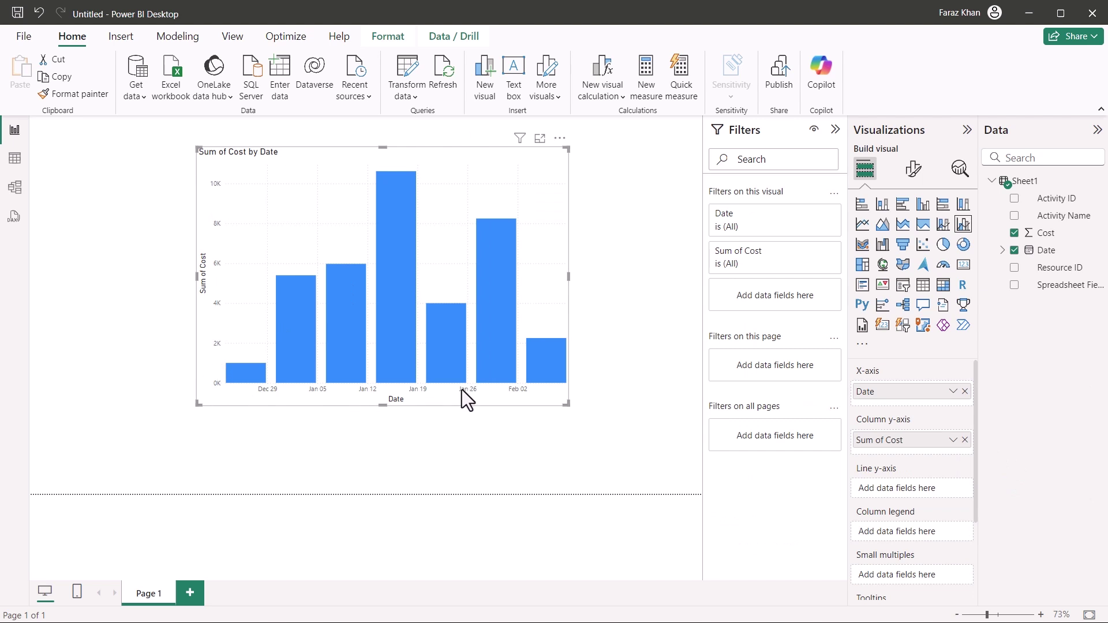
{"action": "left_click", "coordinate": [570, 276]}
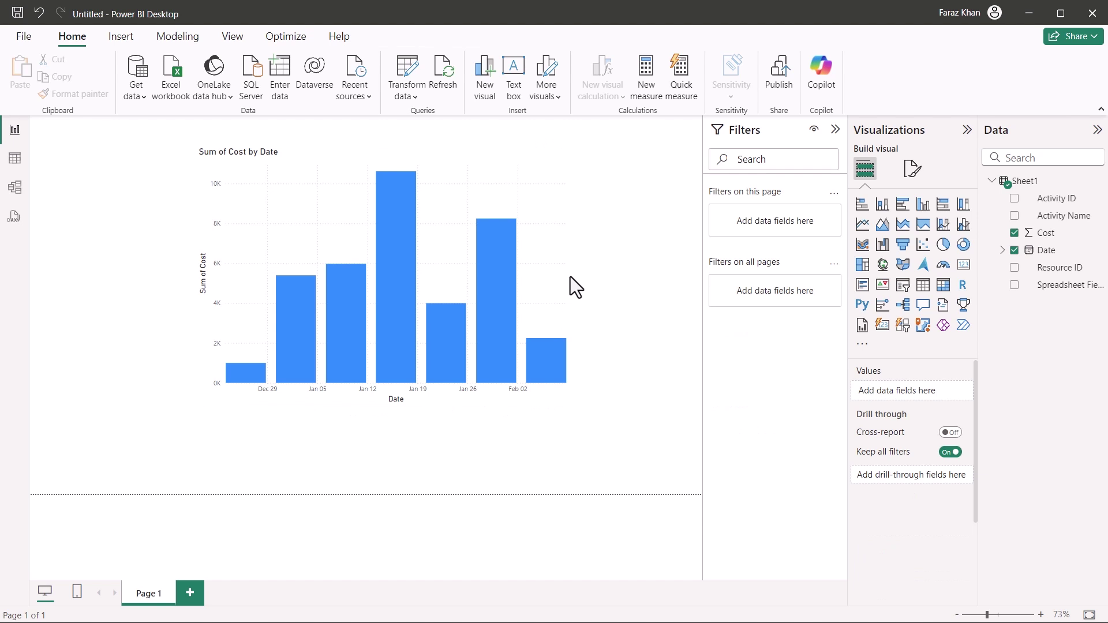
{"action": "left_click", "coordinate": [555, 268]}
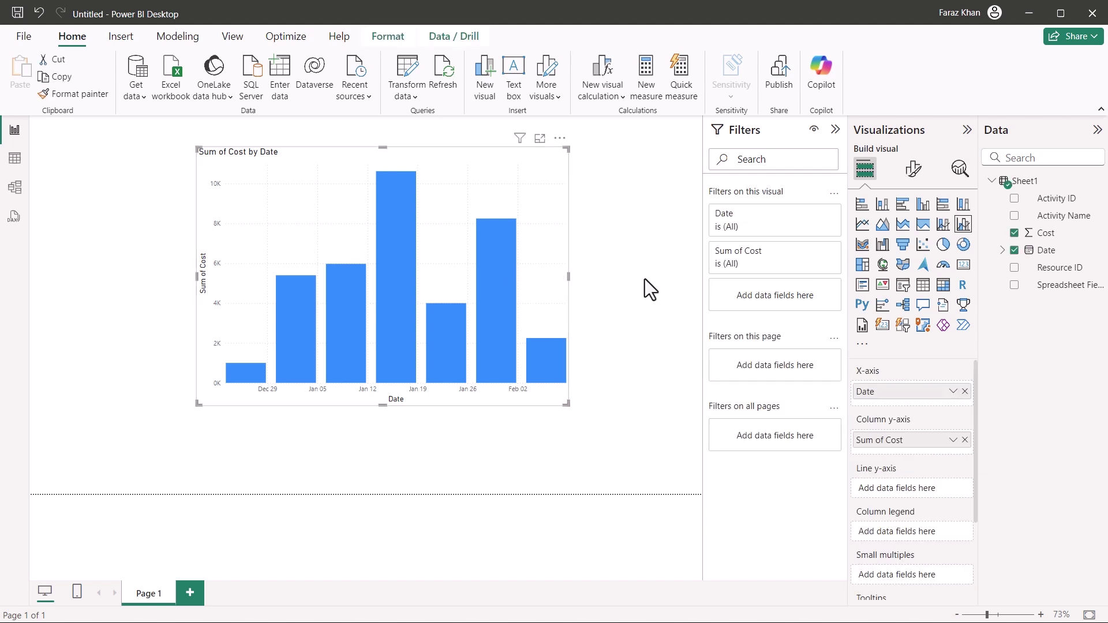
Change the chart's X-axis type from Continuous to Categorical in the visual's formatting
{"action": "left_click", "coordinate": [915, 172]}
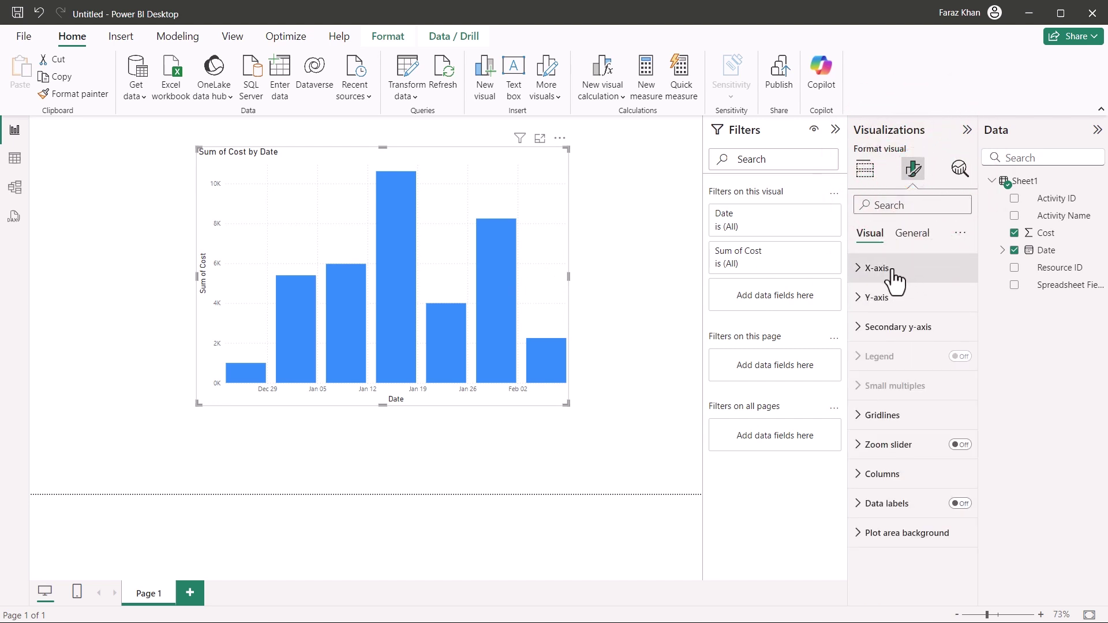
{"action": "left_click", "coordinate": [883, 269]}
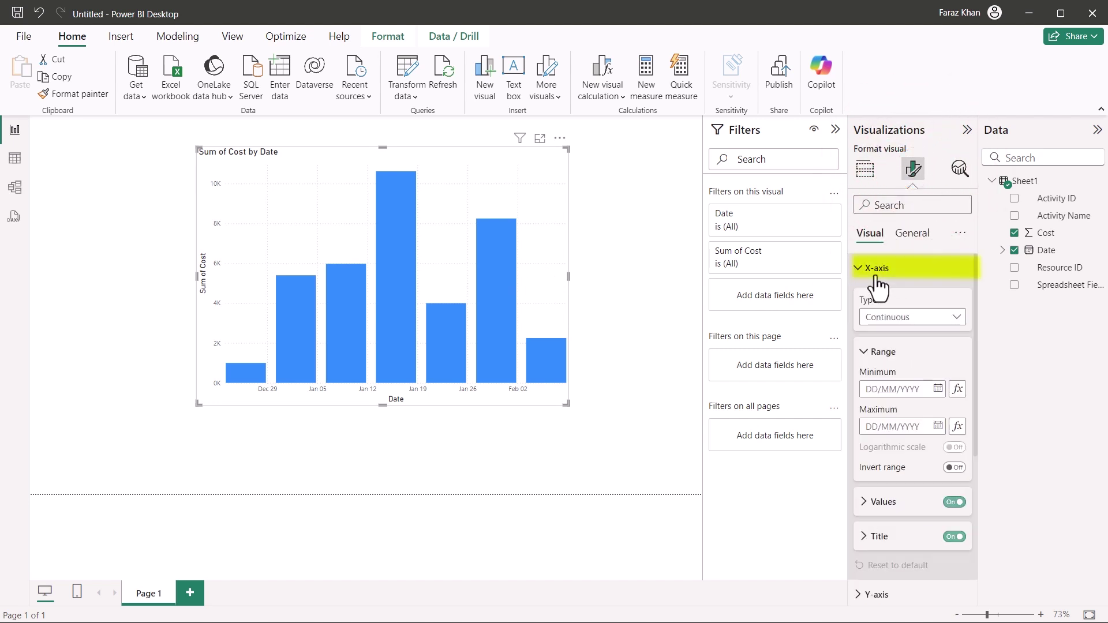
{"action": "left_click", "coordinate": [957, 318]}
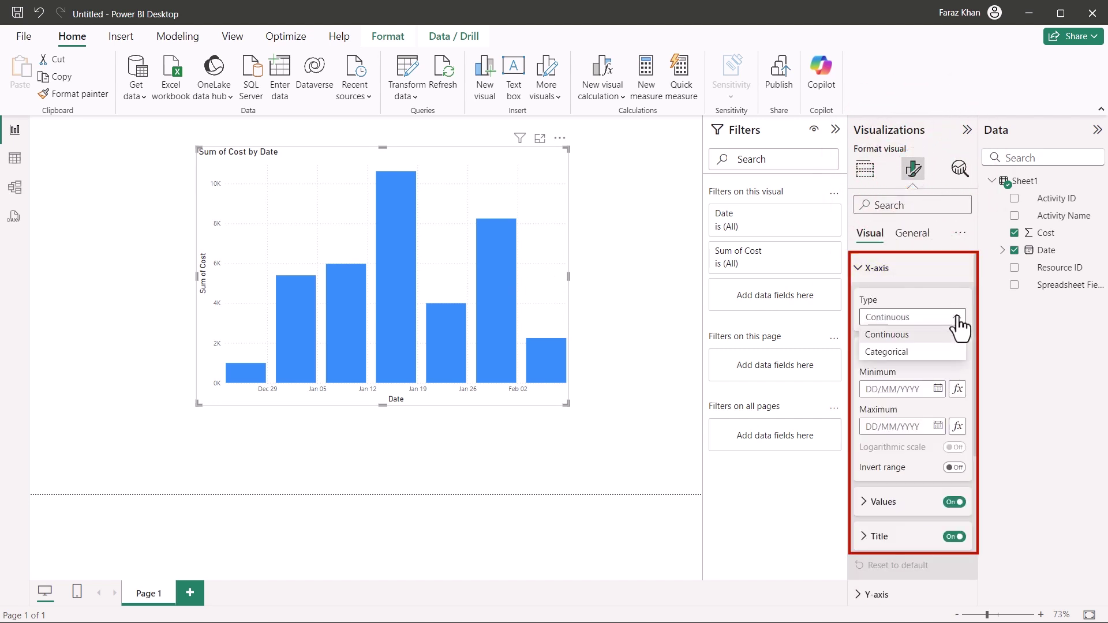
{"action": "left_click", "coordinate": [900, 352]}
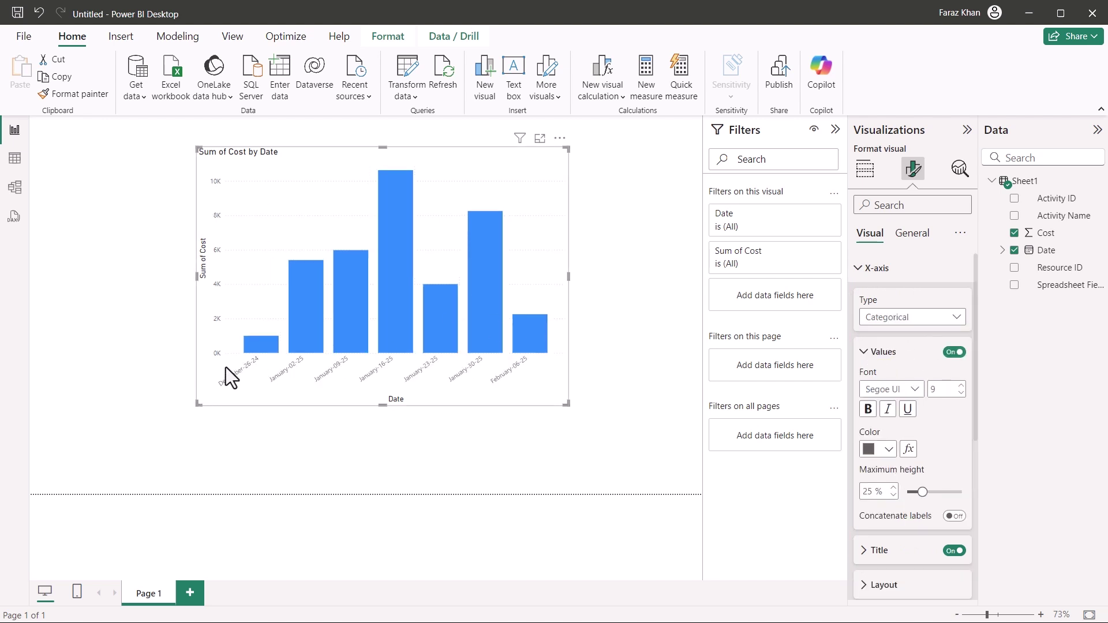